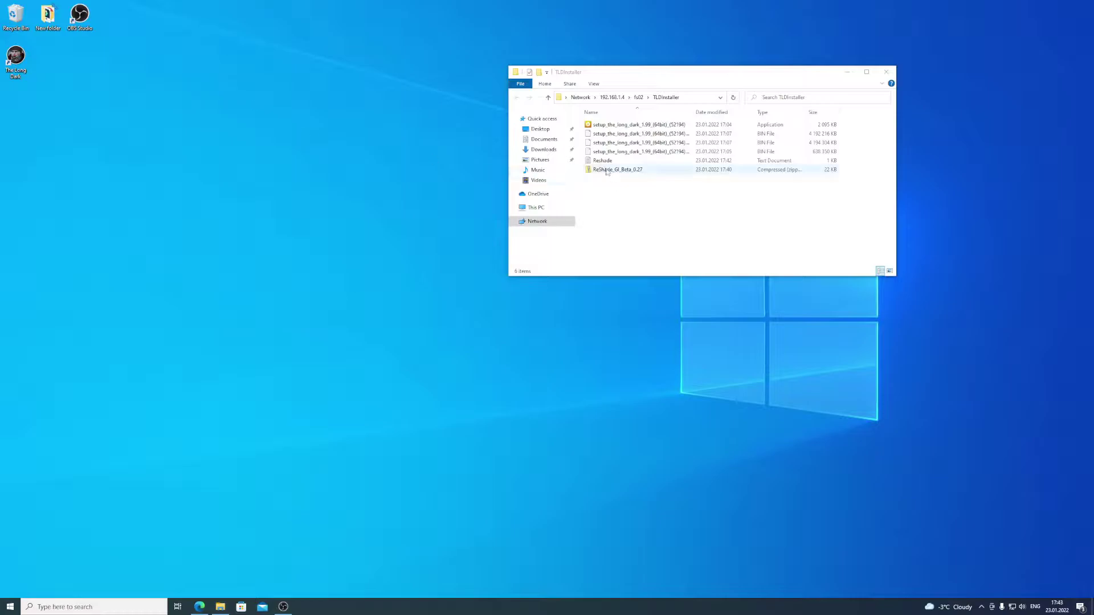
Maximize Edge on reshade.me, download the ReShade 4.9.1 installer and run it.
click(209, 606)
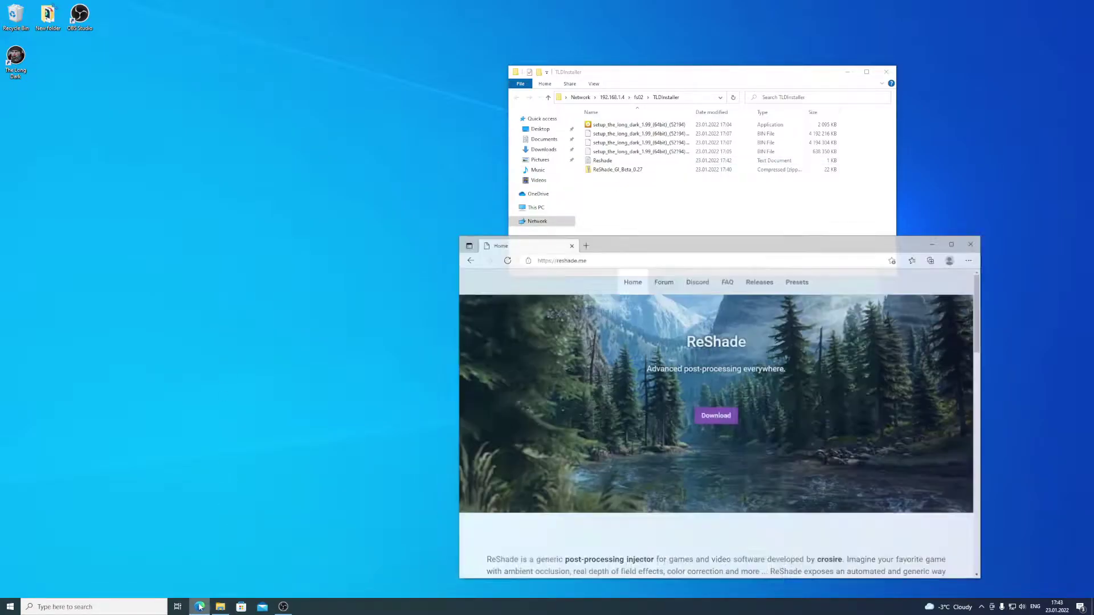
drag(633, 233, 375, 153)
double_click(375, 153)
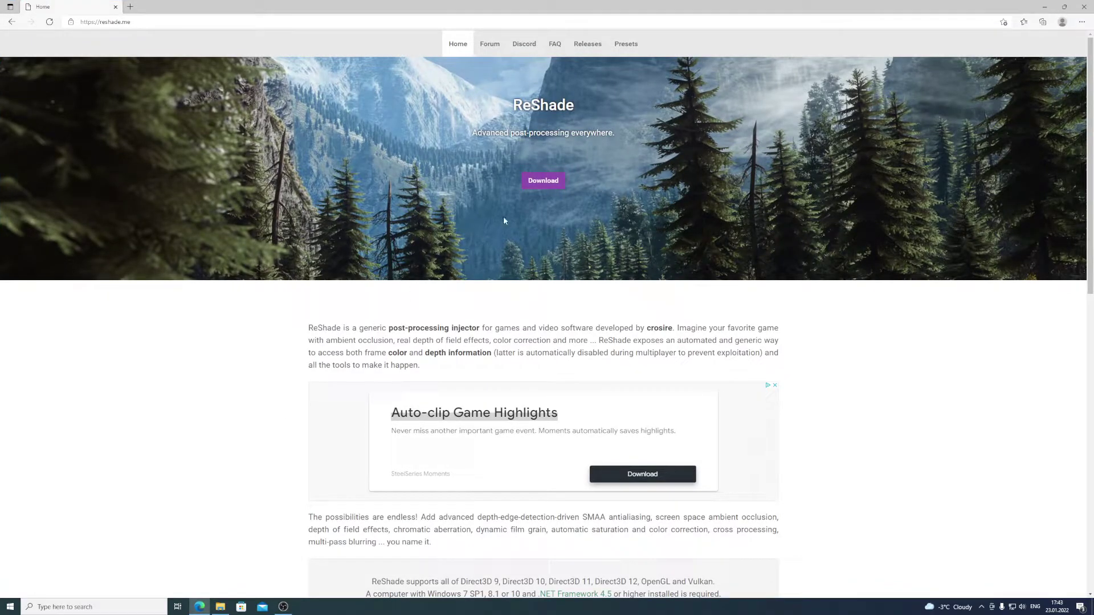
click(555, 188)
click(573, 475)
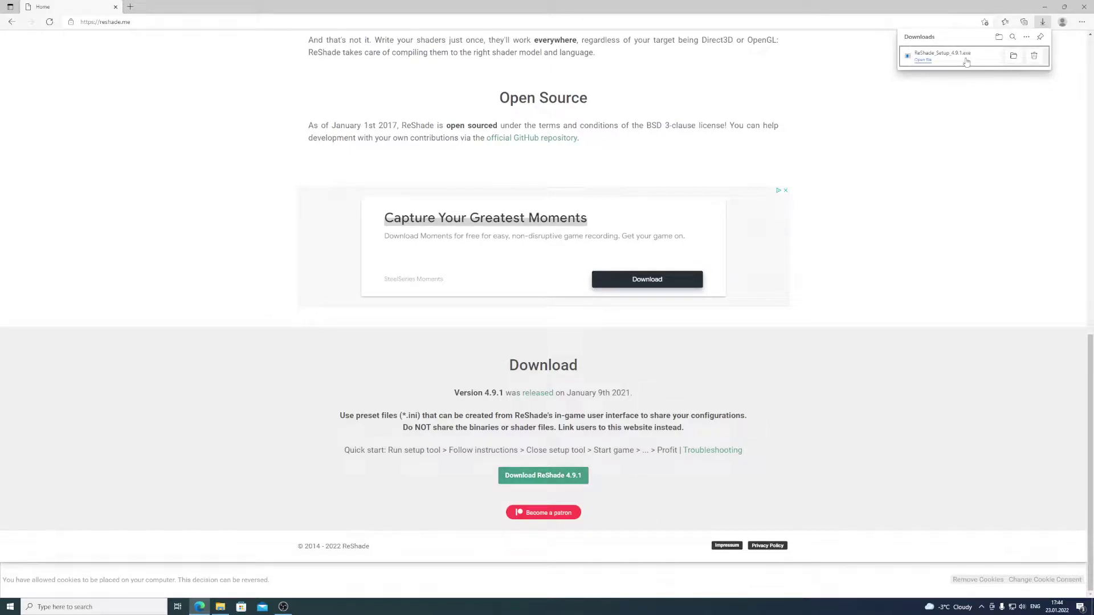
click(966, 61)
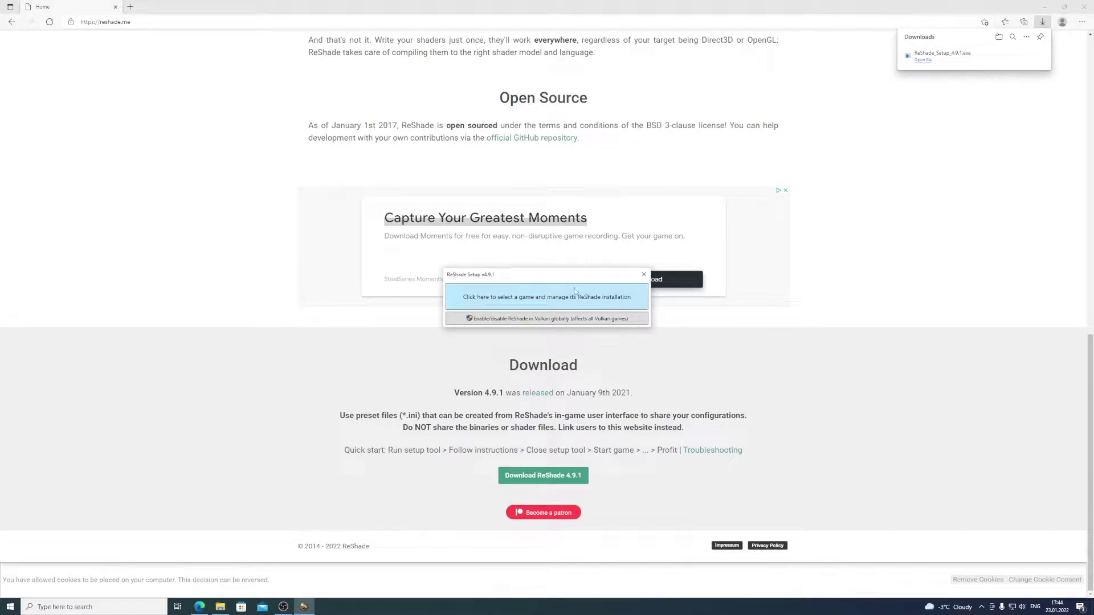
Copy The Long Dark's install folder path from its desktop shortcut's file location.
click(1045, 7)
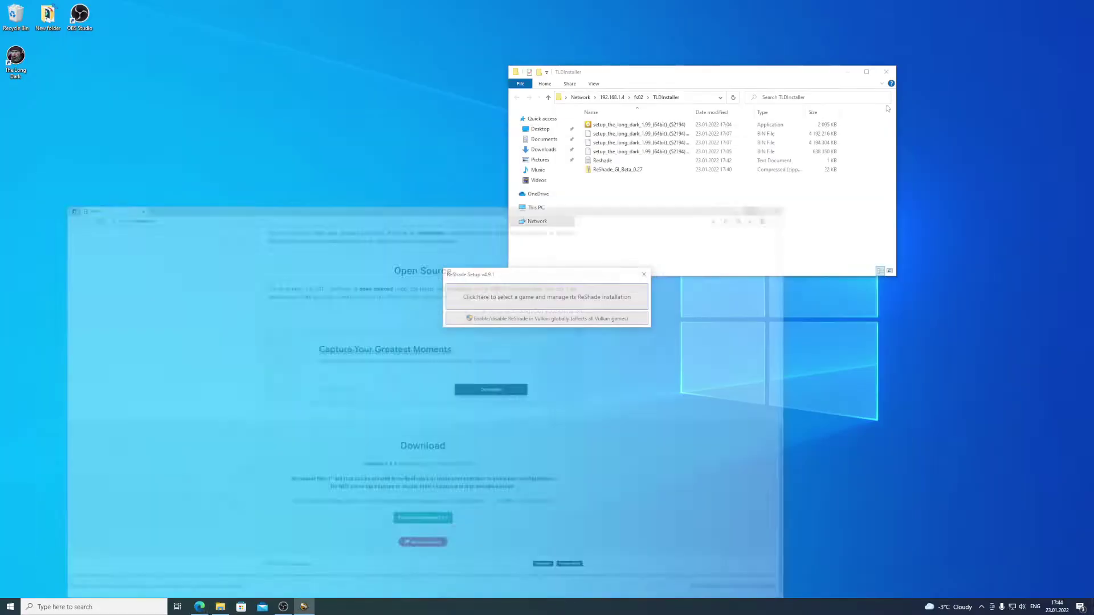
click(580, 299)
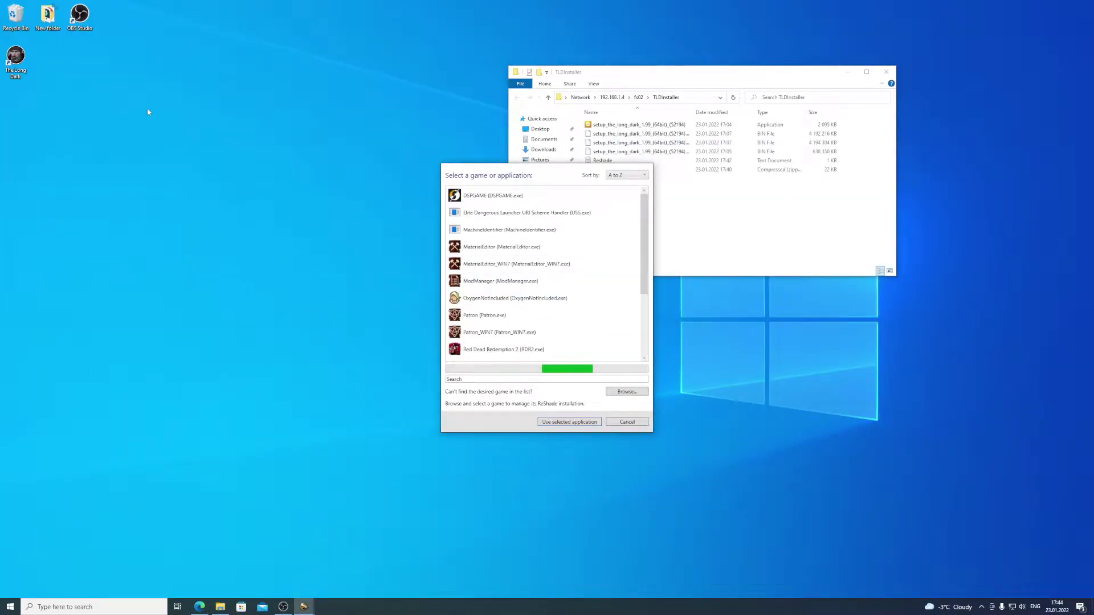
right_click(19, 62)
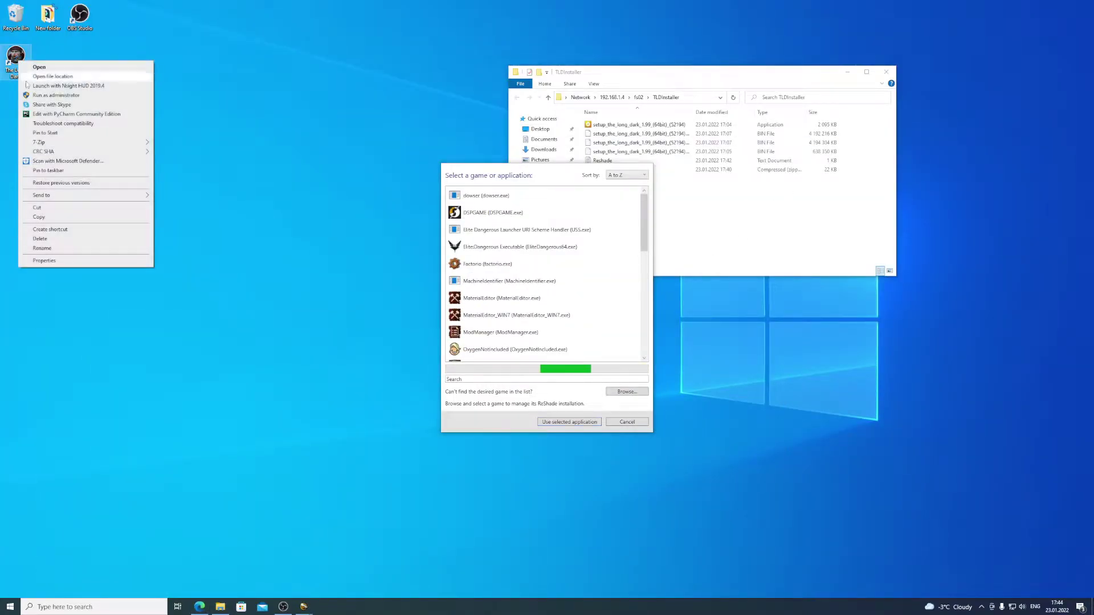
click(52, 76)
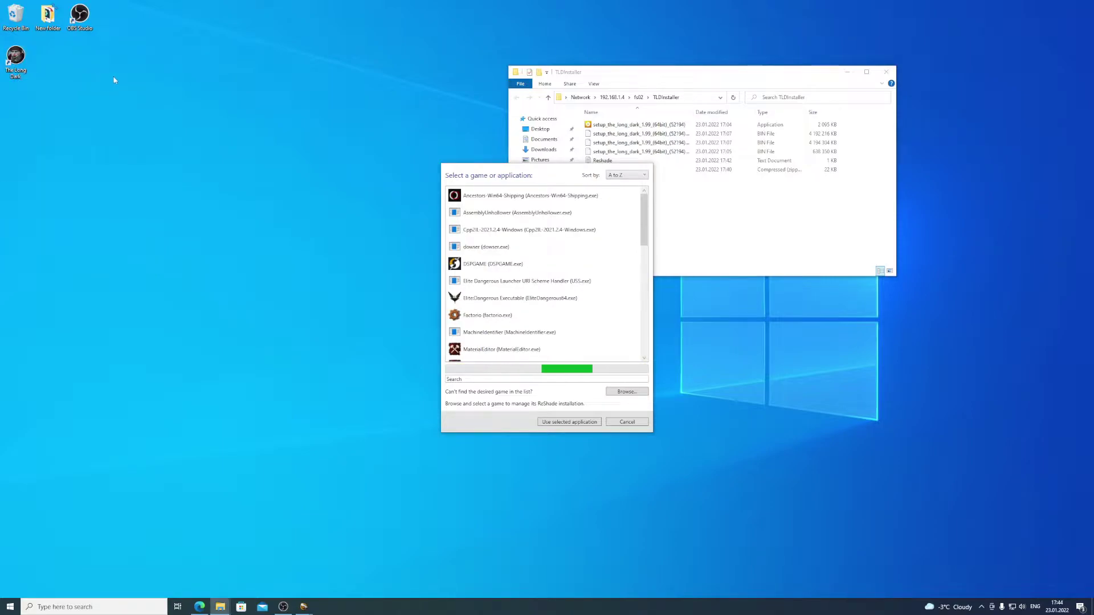
click(712, 108)
key(ctrl+c)
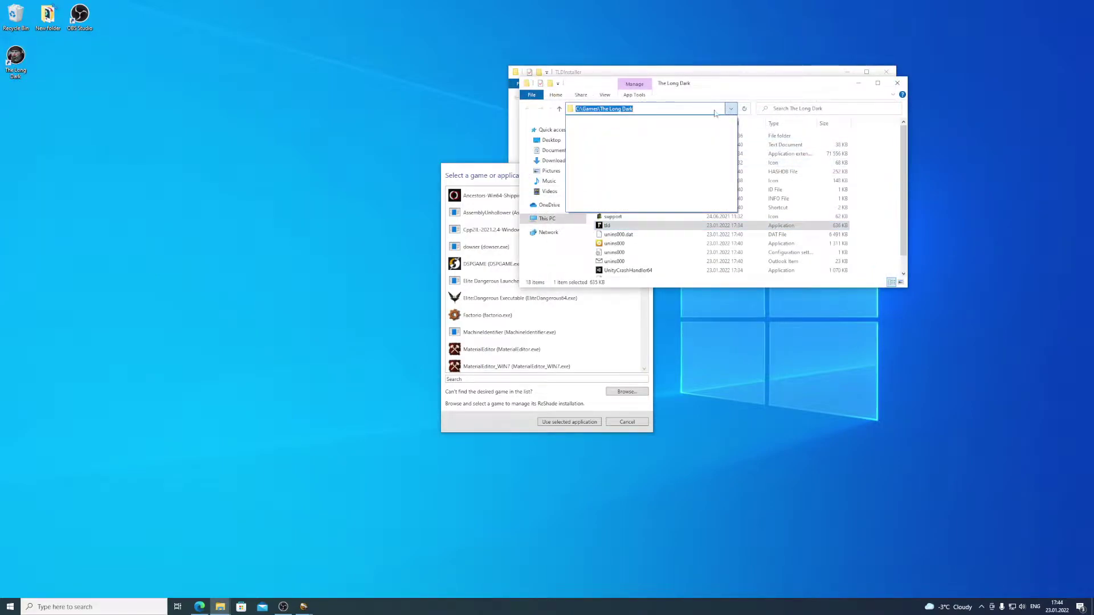
click(484, 180)
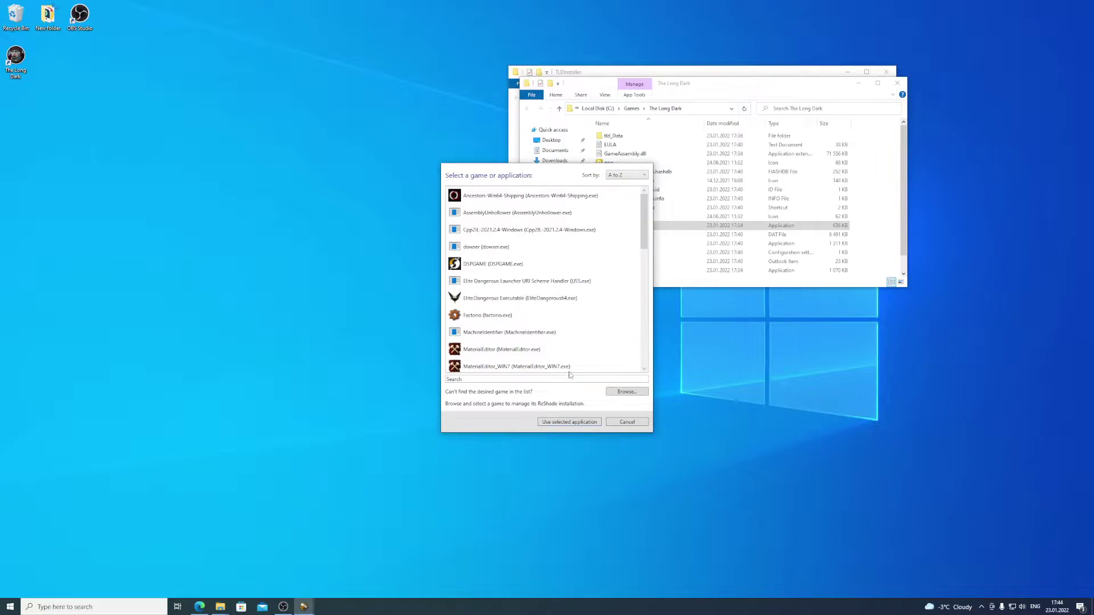
Select C:\Games\The Long Dark\tld.exe as the target game and choose Direct3D 10/11/12.
click(627, 392)
key(ctrl+v)
key(Return)
click(582, 245)
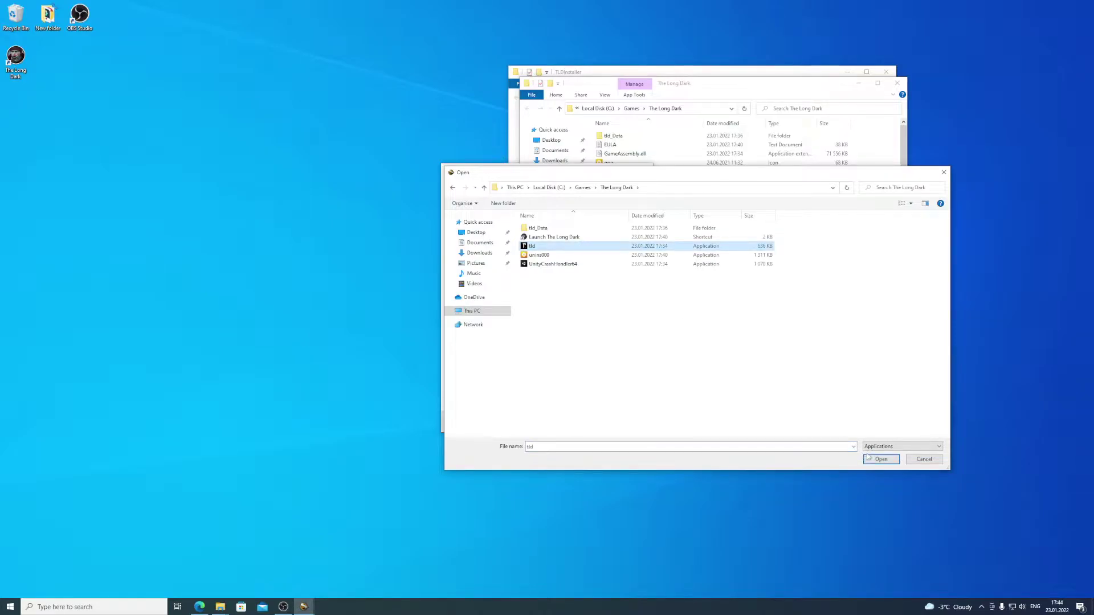
click(881, 461)
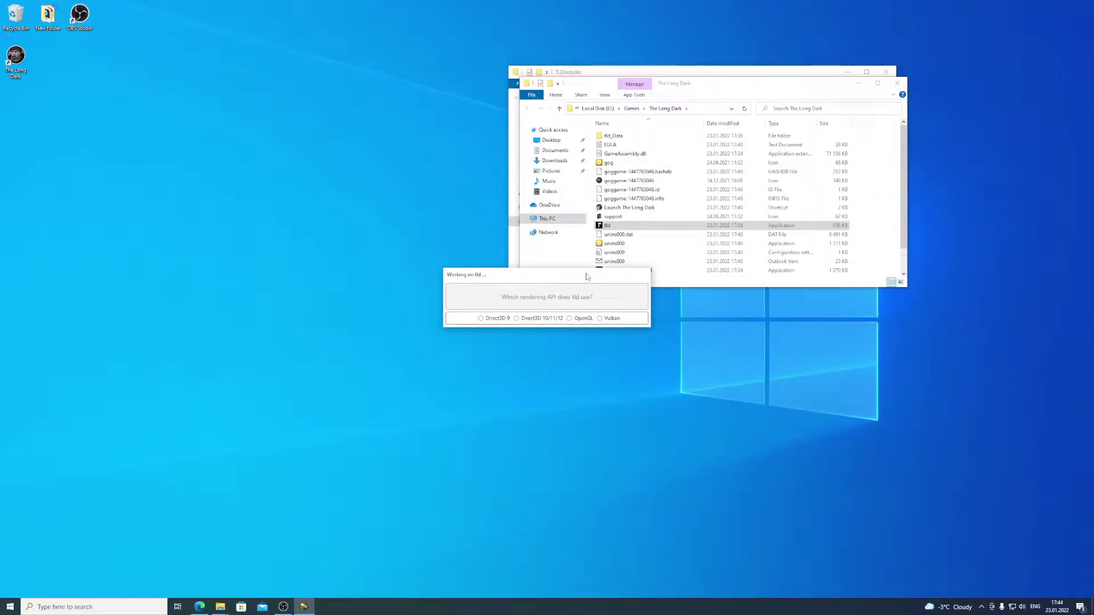
drag(587, 276, 456, 265)
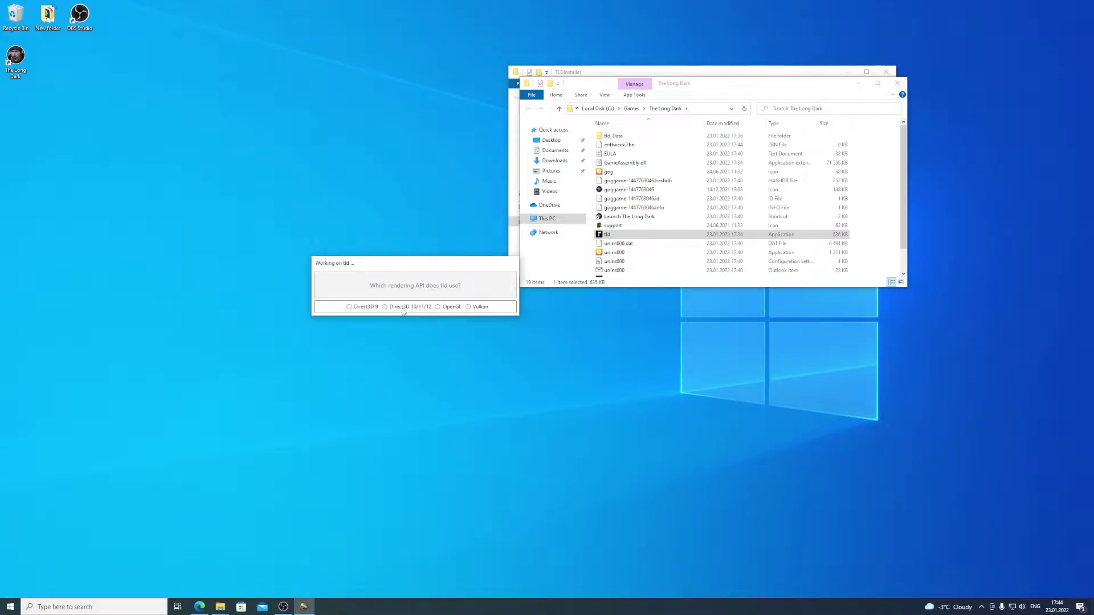
click(403, 308)
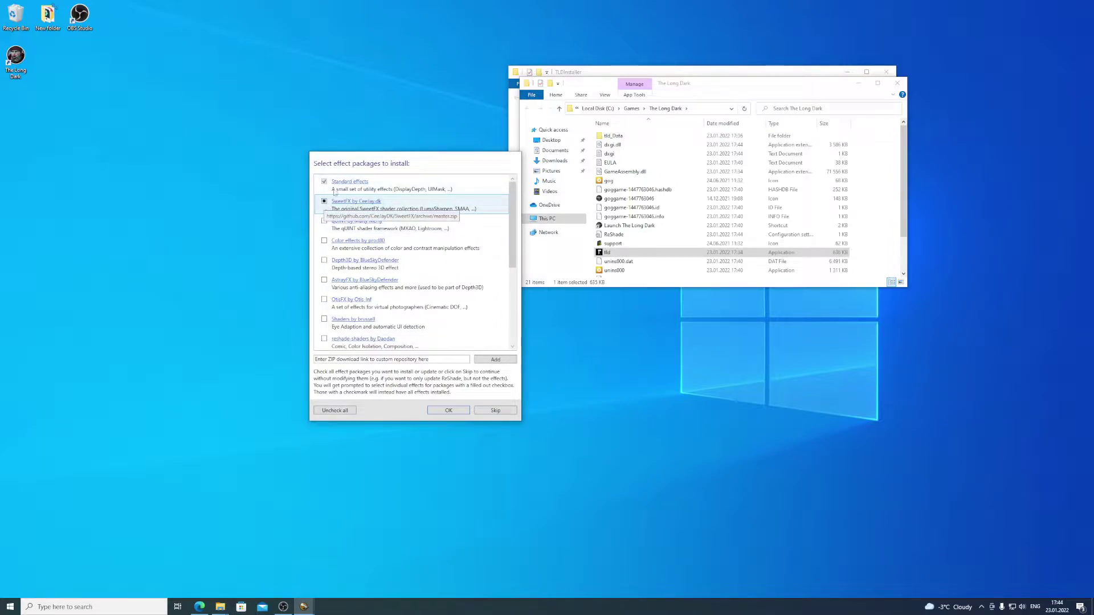
Tick the Standard effects and qUINT packages, leaving SweetFX and Depth3D unchecked.
click(324, 227)
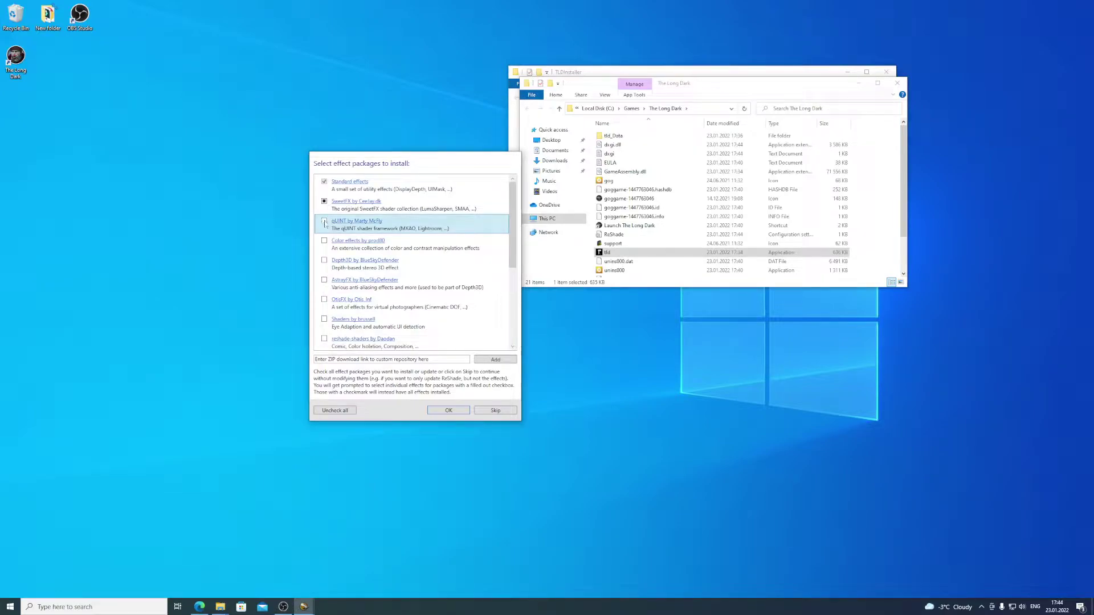
click(324, 221)
click(324, 202)
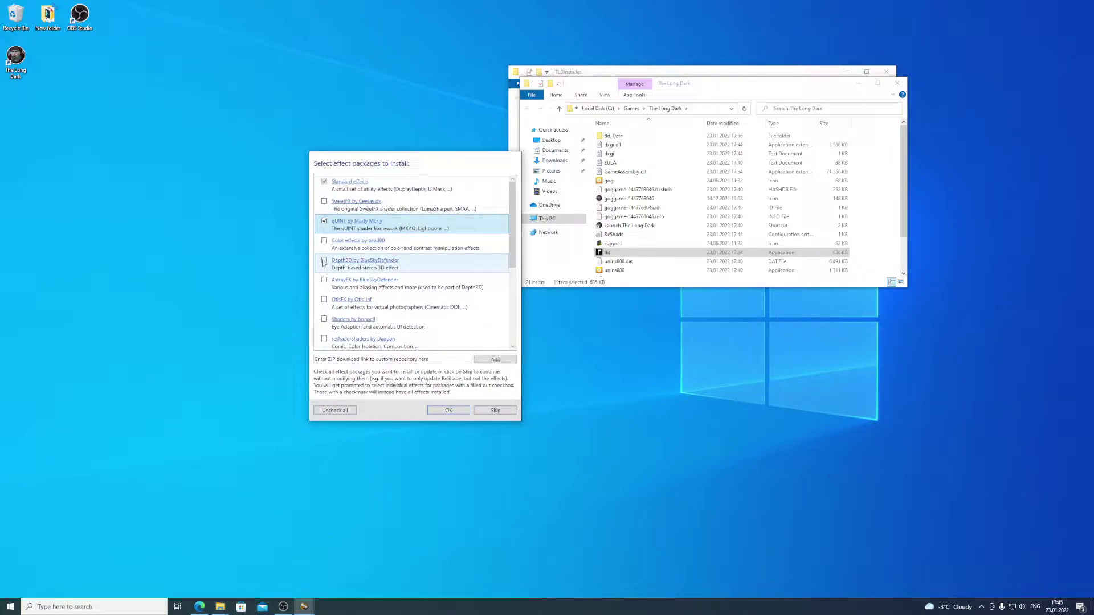
click(324, 261)
click(324, 261)
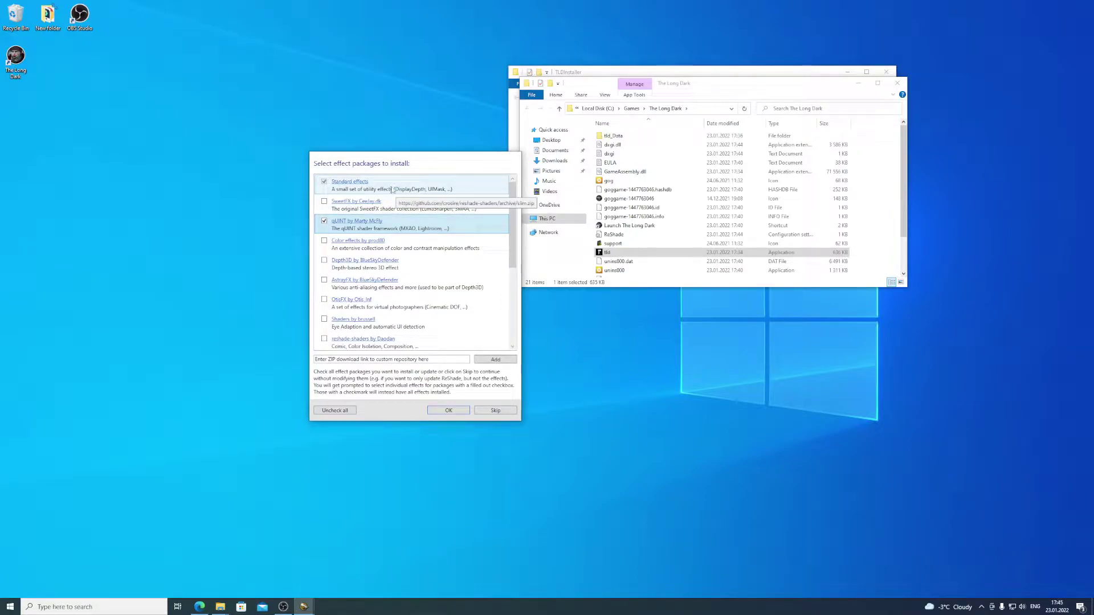
click(324, 182)
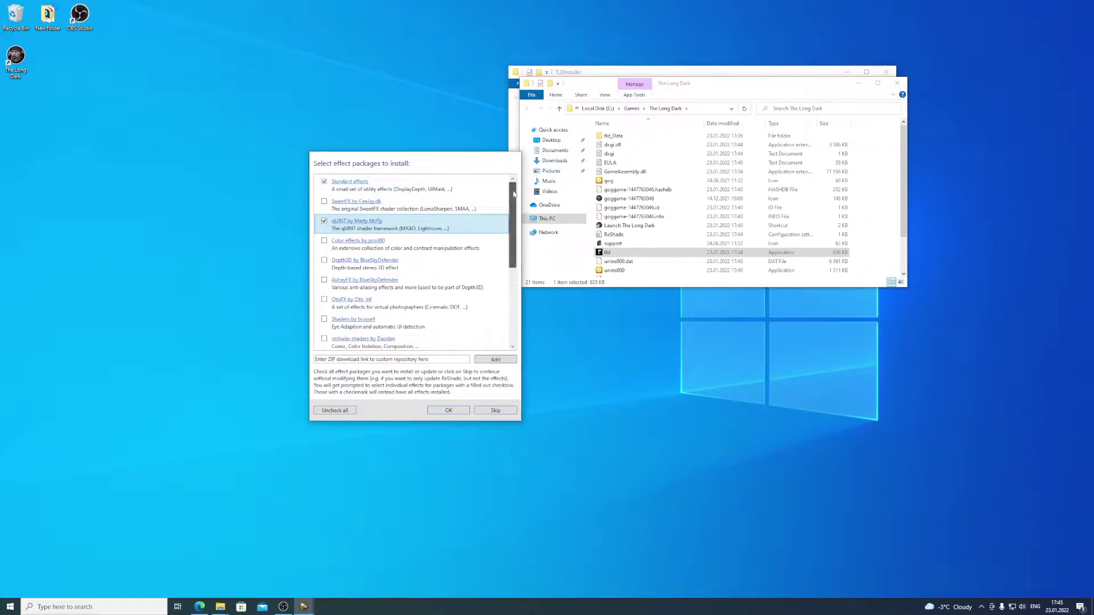
drag(512, 203, 510, 286)
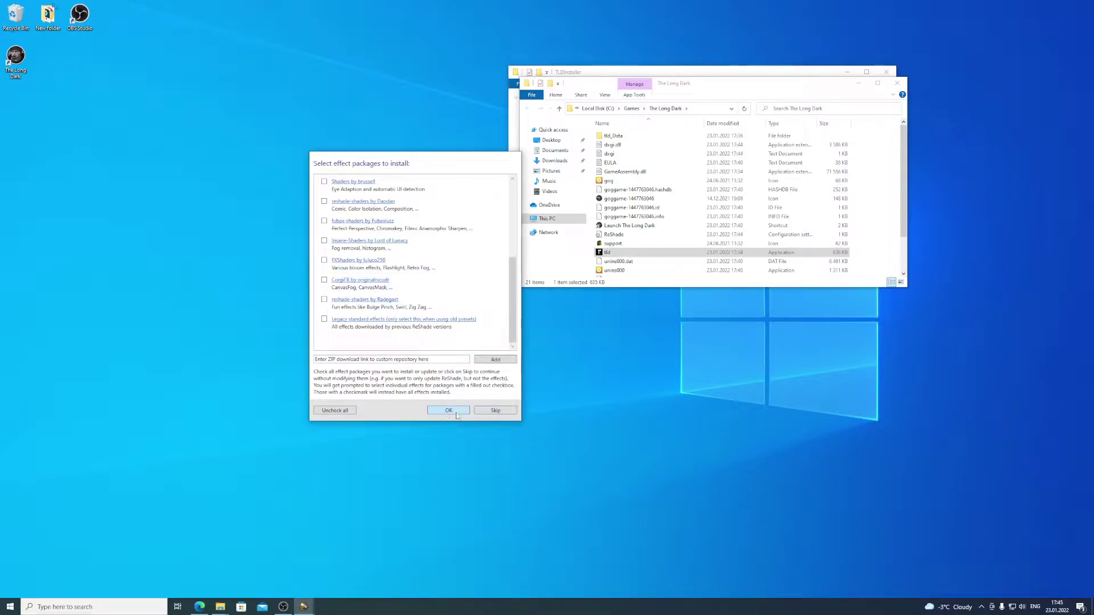
Install the chosen effect packages and move the success window aside.
click(449, 410)
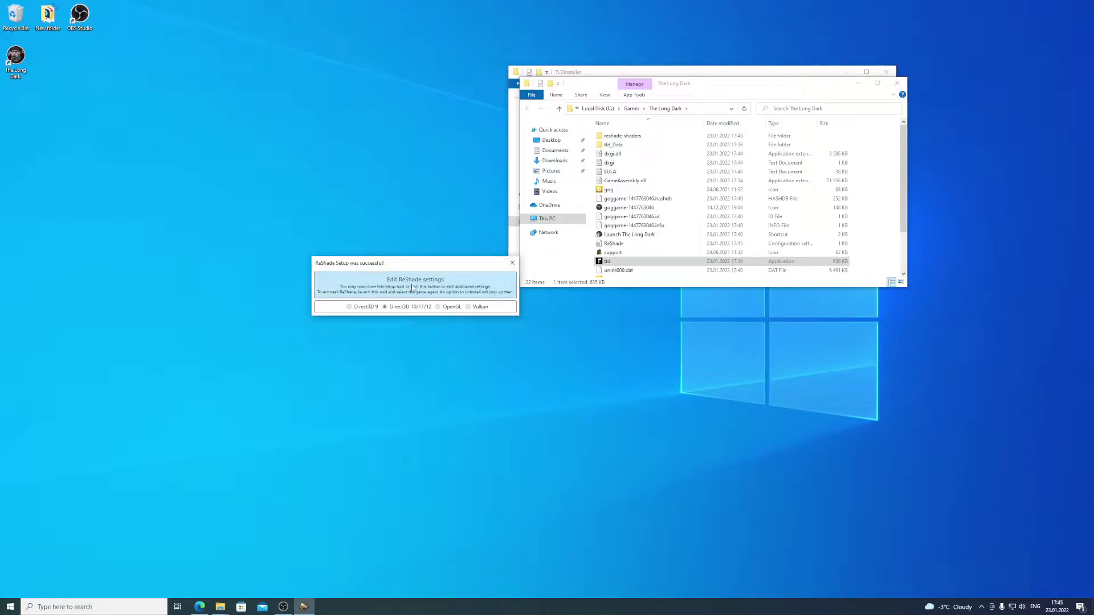
drag(439, 268, 579, 460)
click(429, 352)
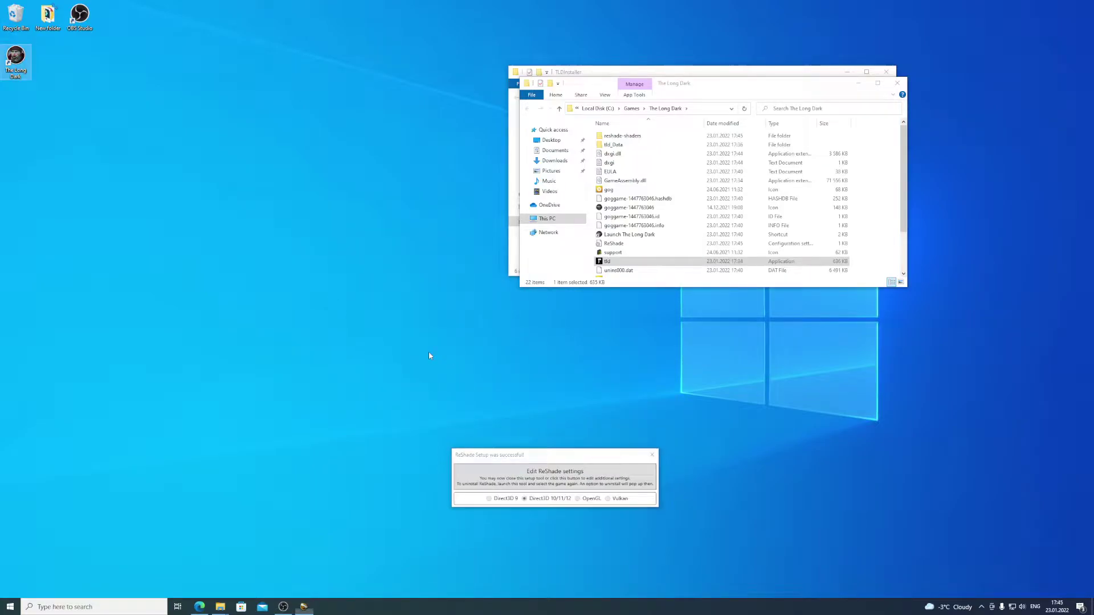
Launch The Long Dark, pass the disclaimer and start a new Survival Mode game.
double_click(23, 69)
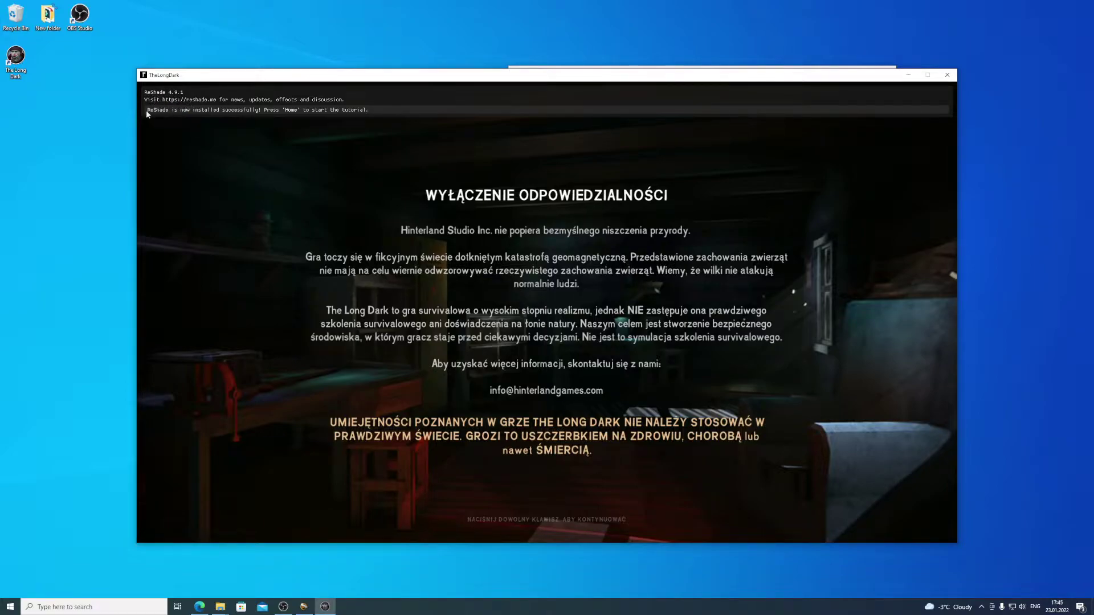
click(451, 287)
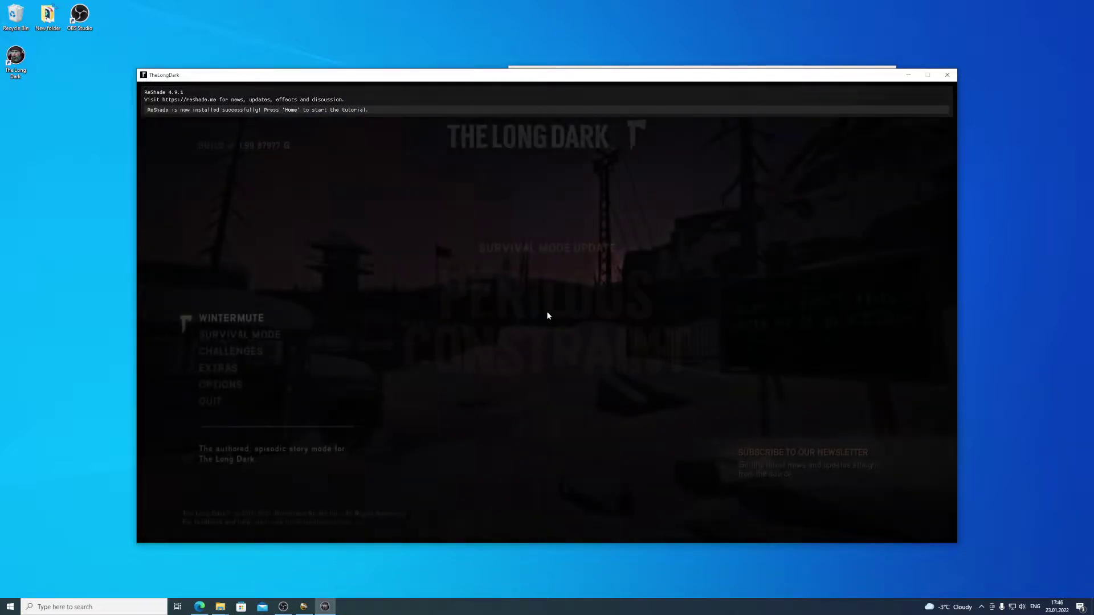
click(264, 340)
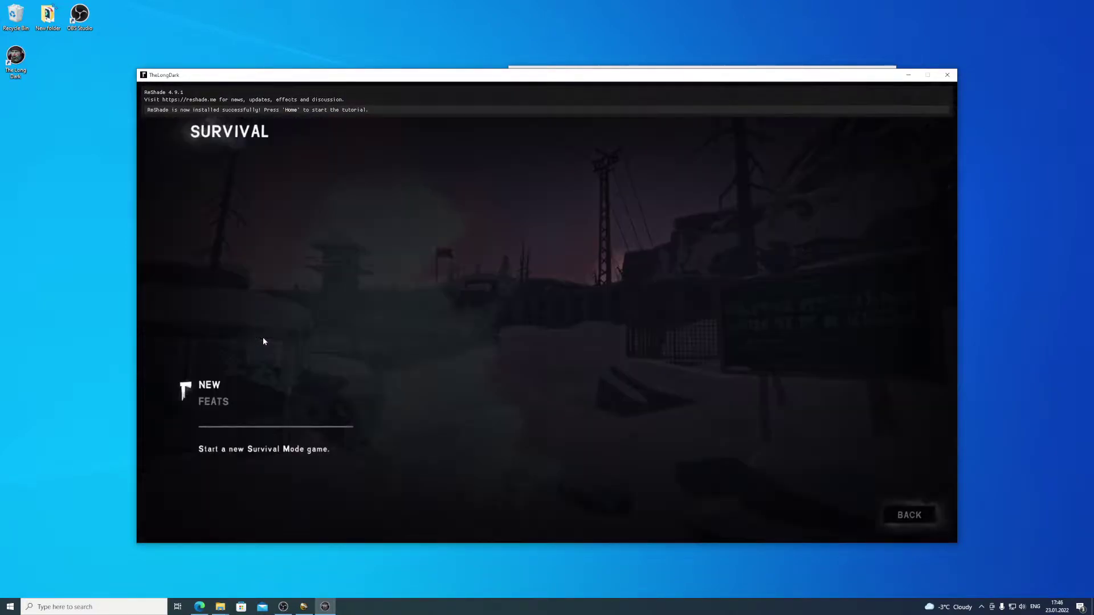
click(214, 385)
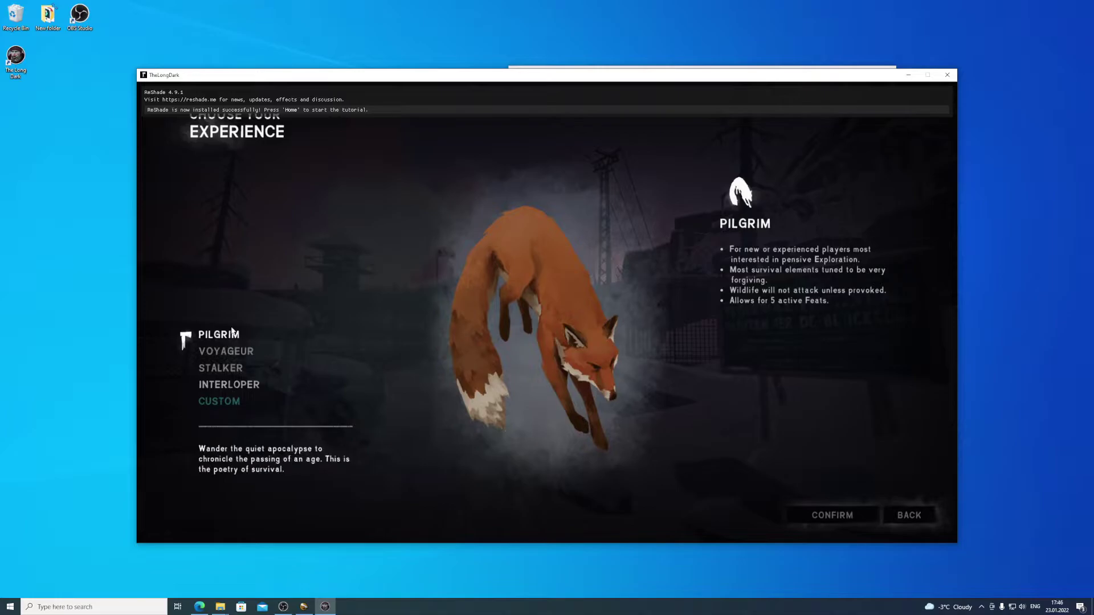
Confirm Pilgrim with default region and survivor, skip the intro, and open ReShade with Home.
click(843, 516)
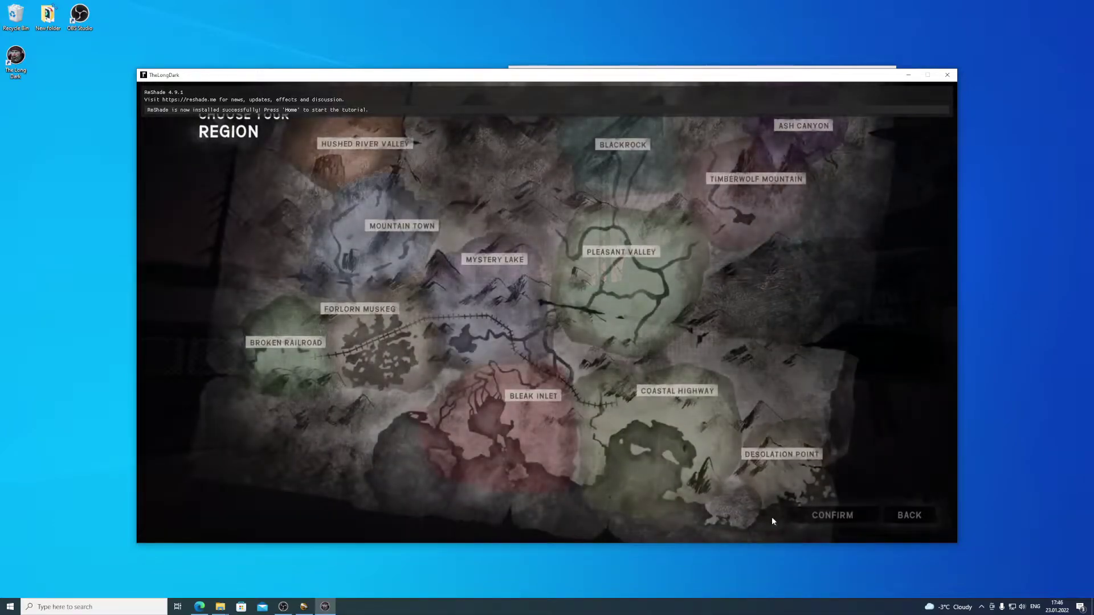
click(836, 516)
click(839, 516)
click(505, 355)
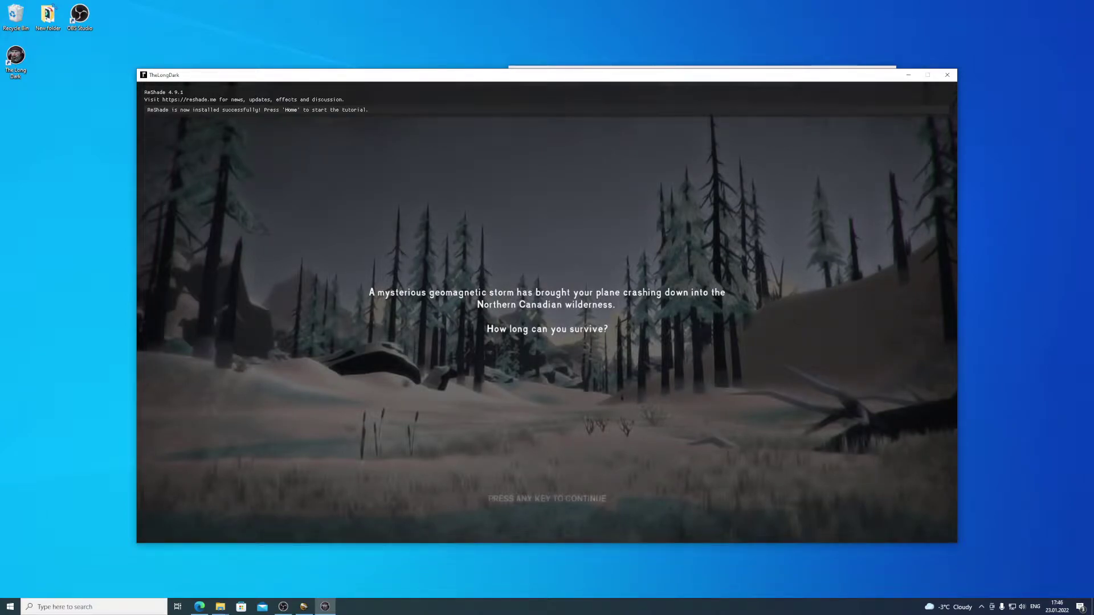
key(space)
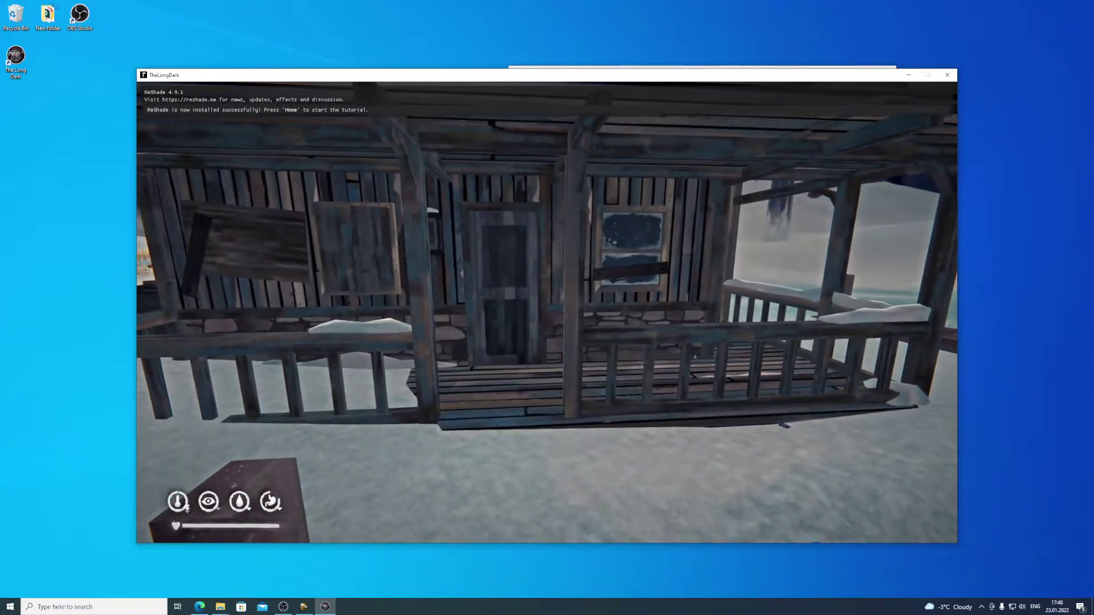
key(Home)
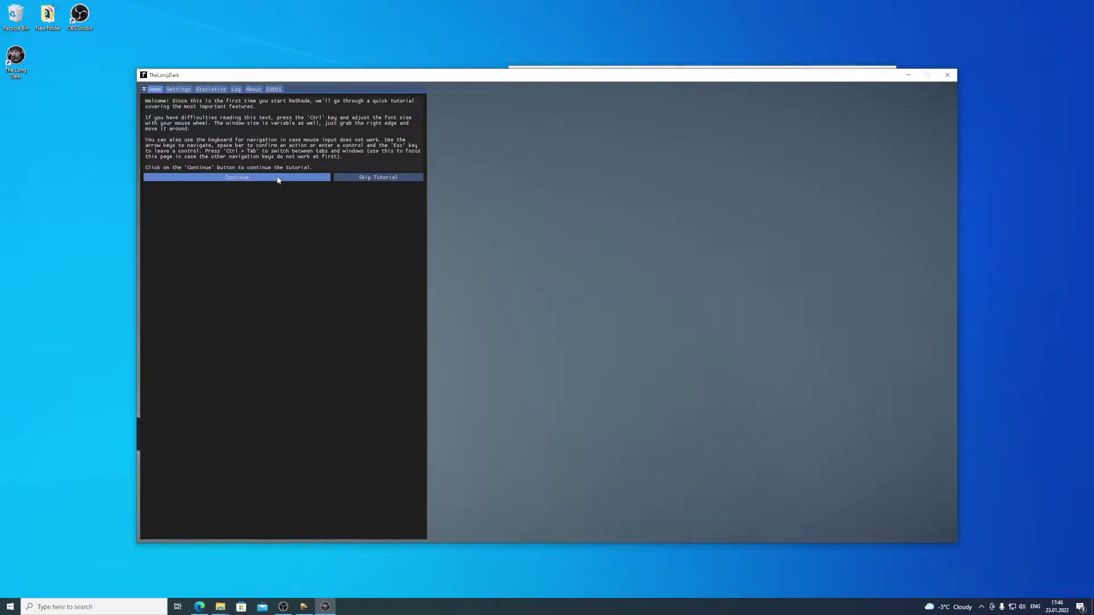
Complete the ReShade tutorial with DisplayDepth.fx enabled, then view its Present type choices.
click(277, 177)
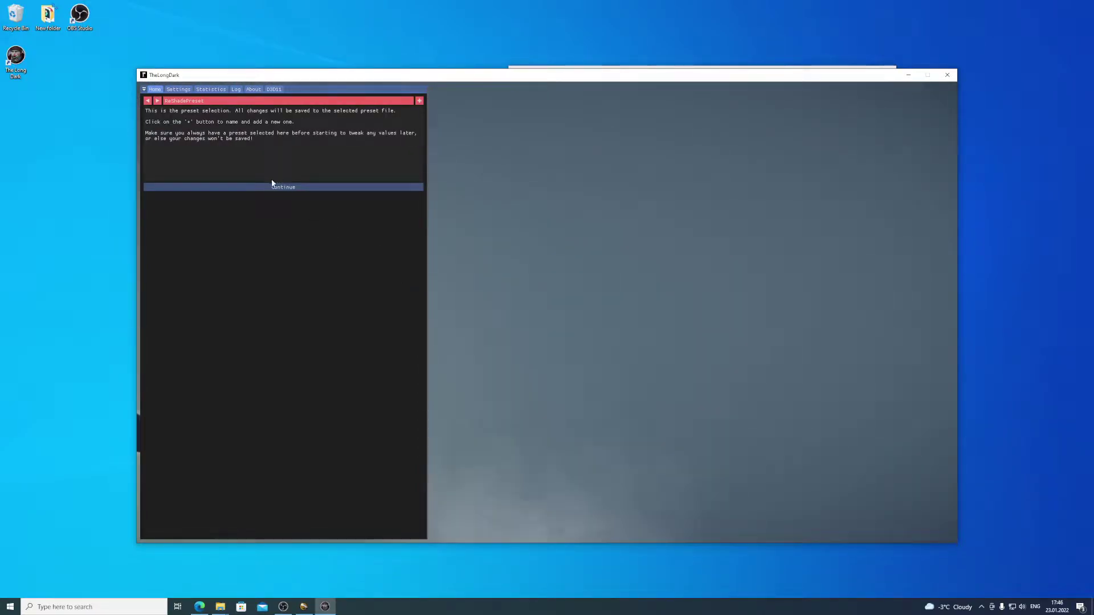
click(282, 101)
key(Escape)
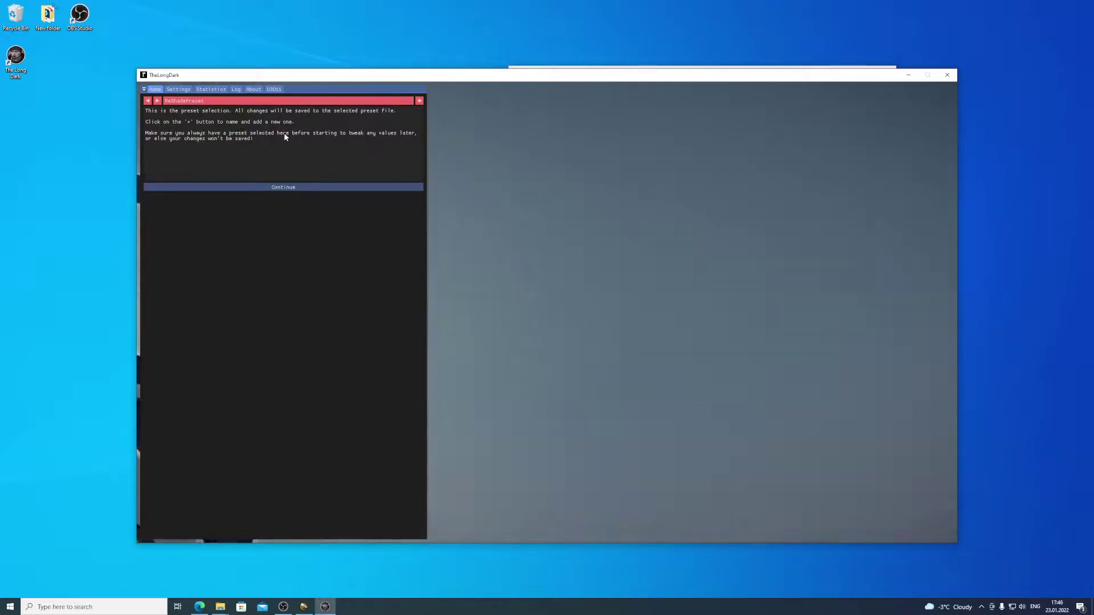
click(286, 187)
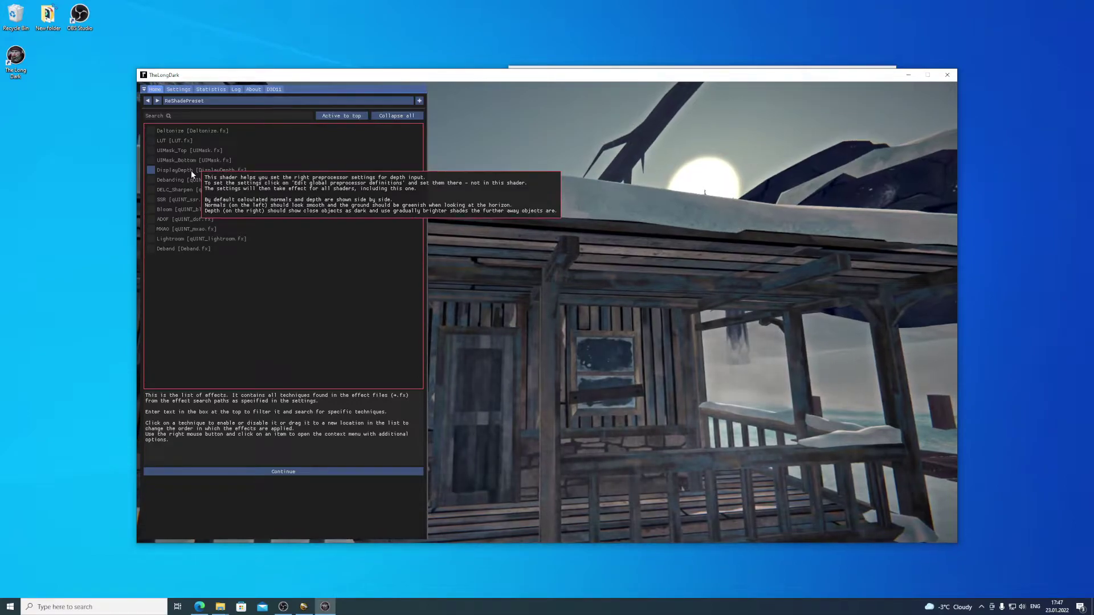
click(190, 170)
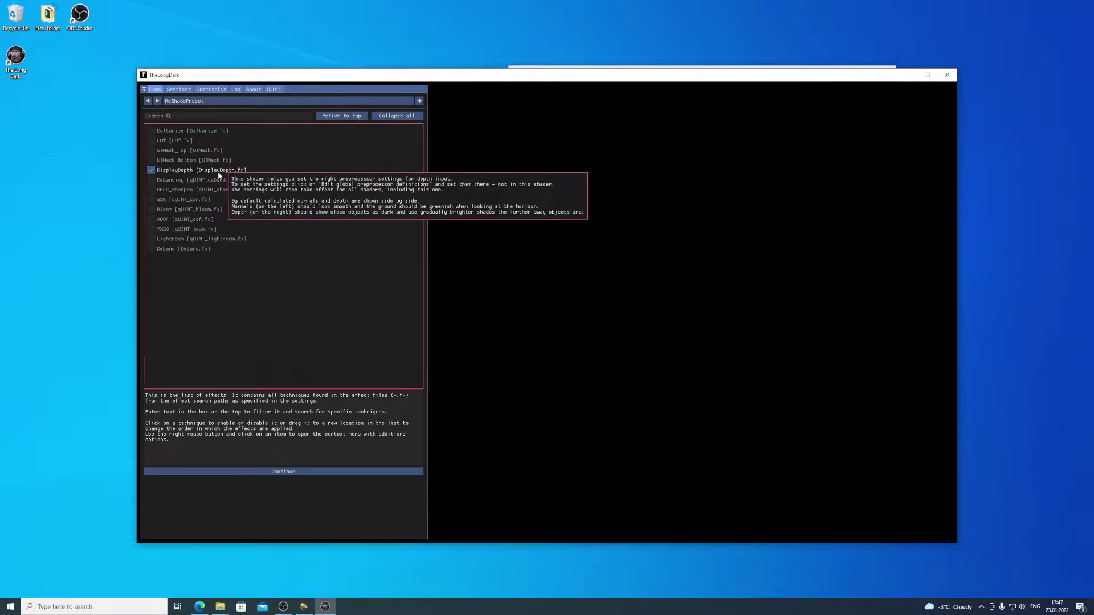
click(292, 473)
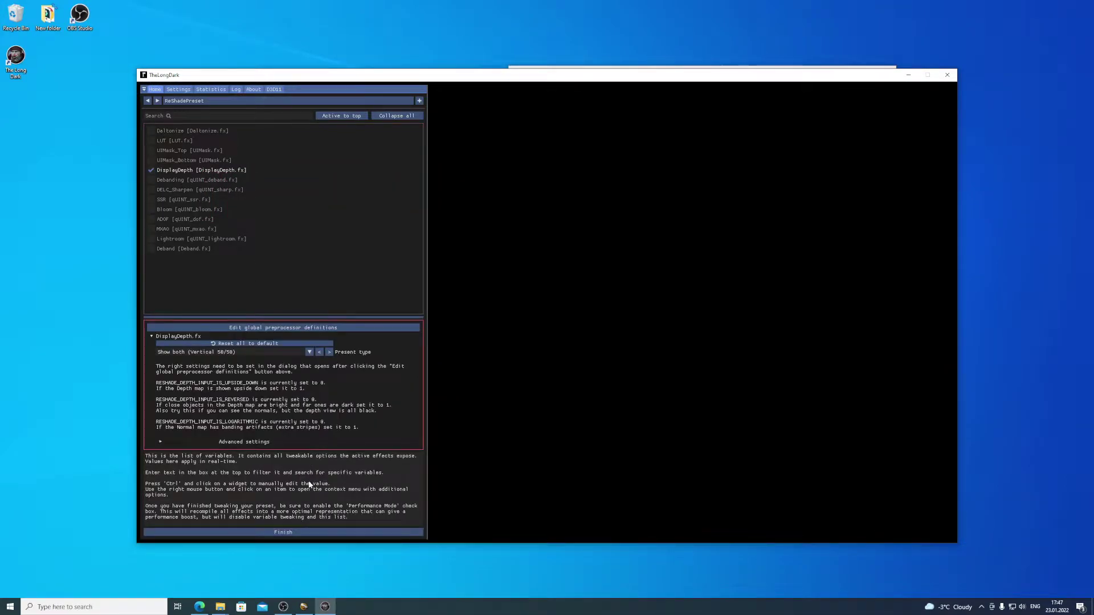
click(295, 532)
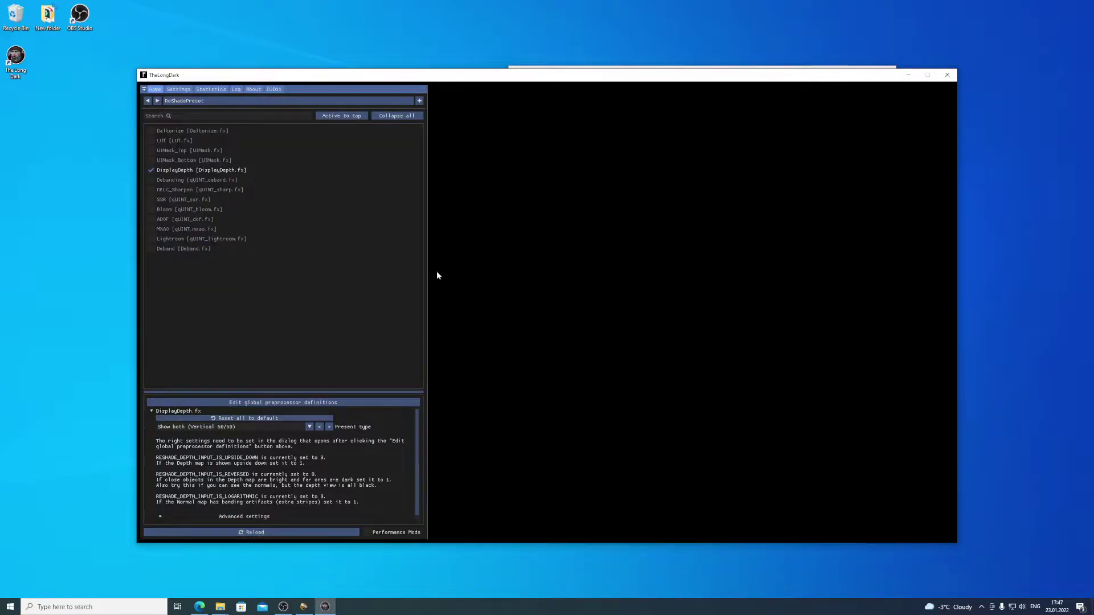
key(Home)
key(Home)
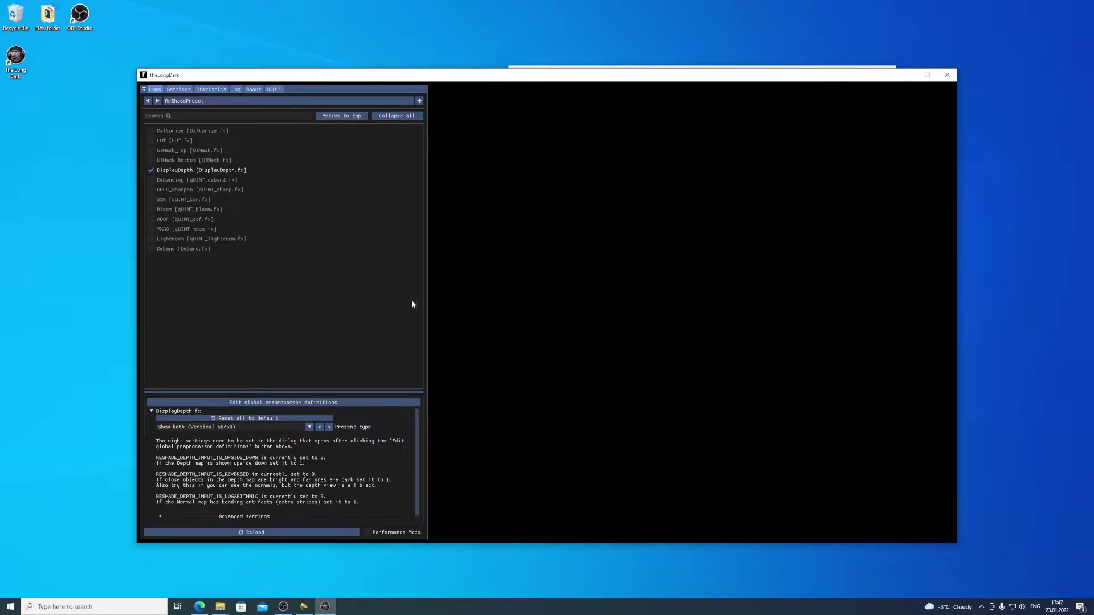
click(177, 428)
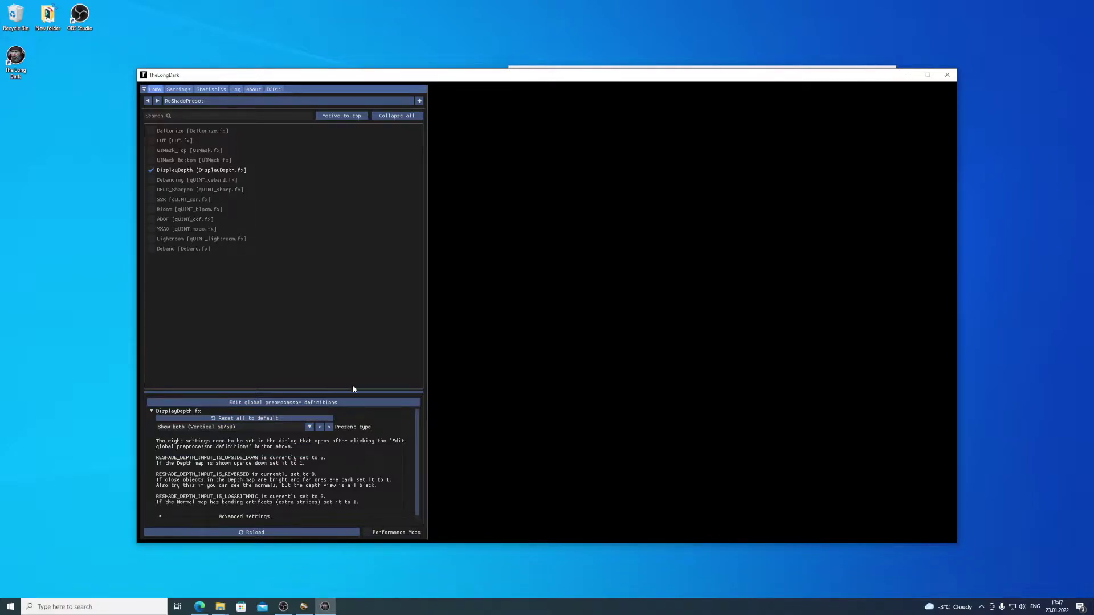
On the D3D11 tab, use the 1976x1112 depth buffer and copy it before clear operations.
click(273, 90)
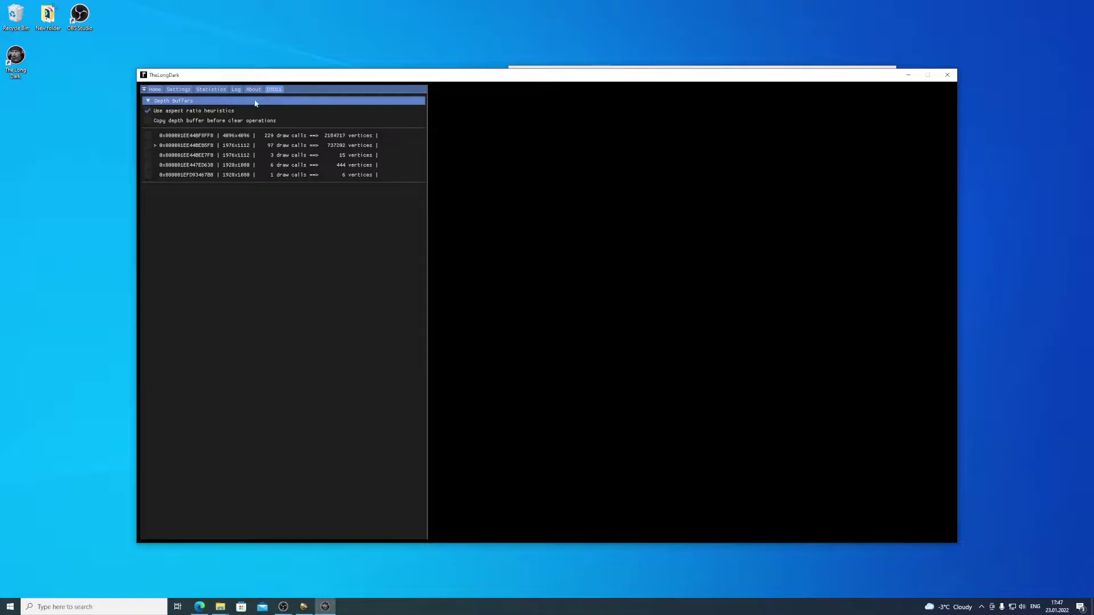
click(149, 146)
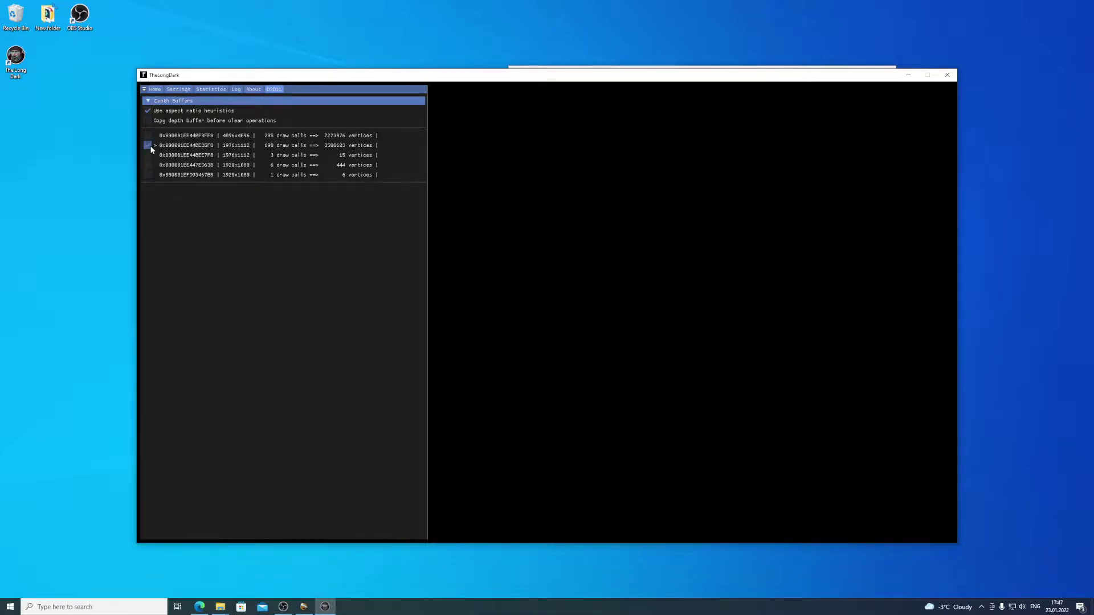
click(154, 122)
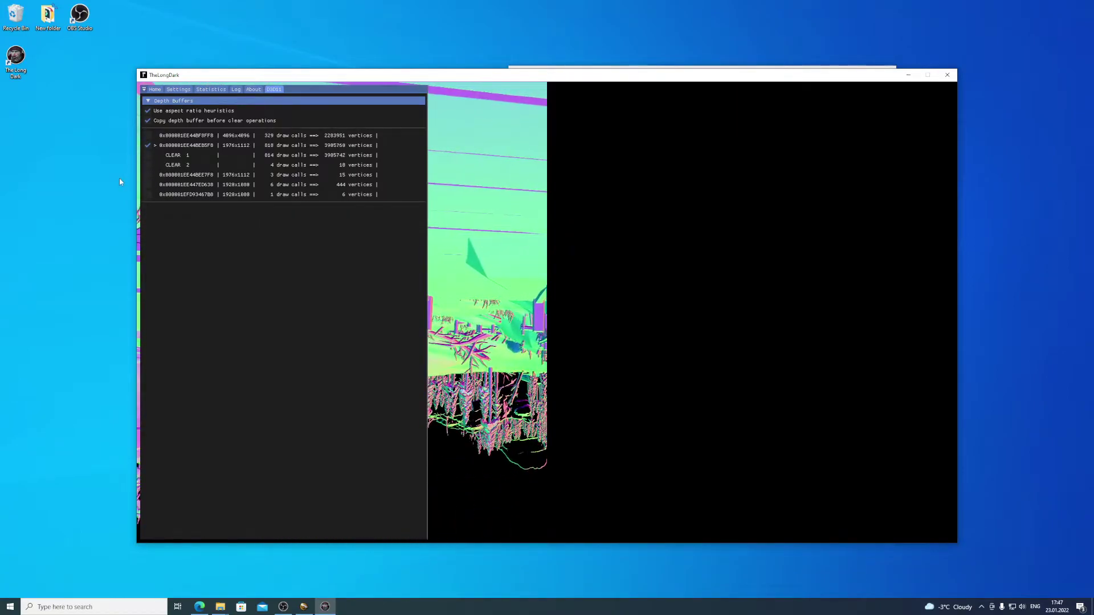
Look over the Settings and Statistics tabs, ending back on the Home effects list.
click(155, 90)
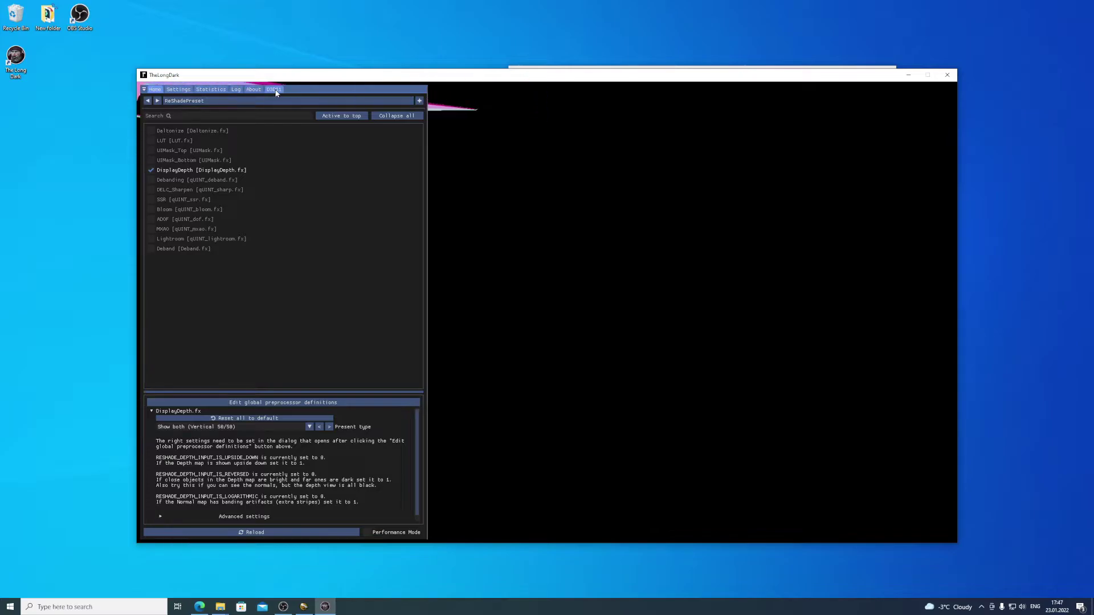
click(179, 90)
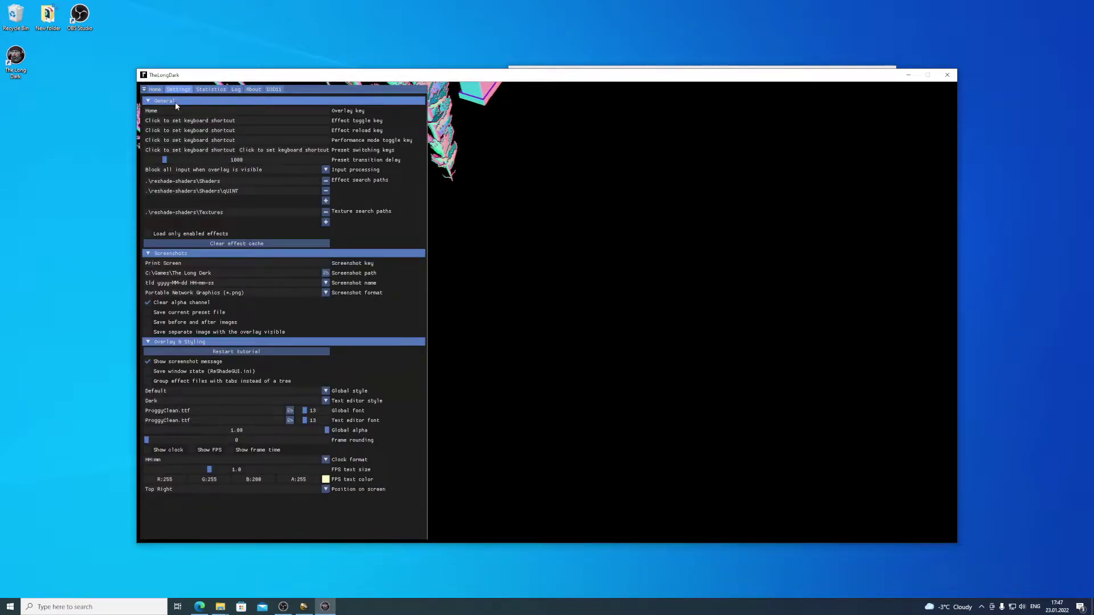
click(211, 90)
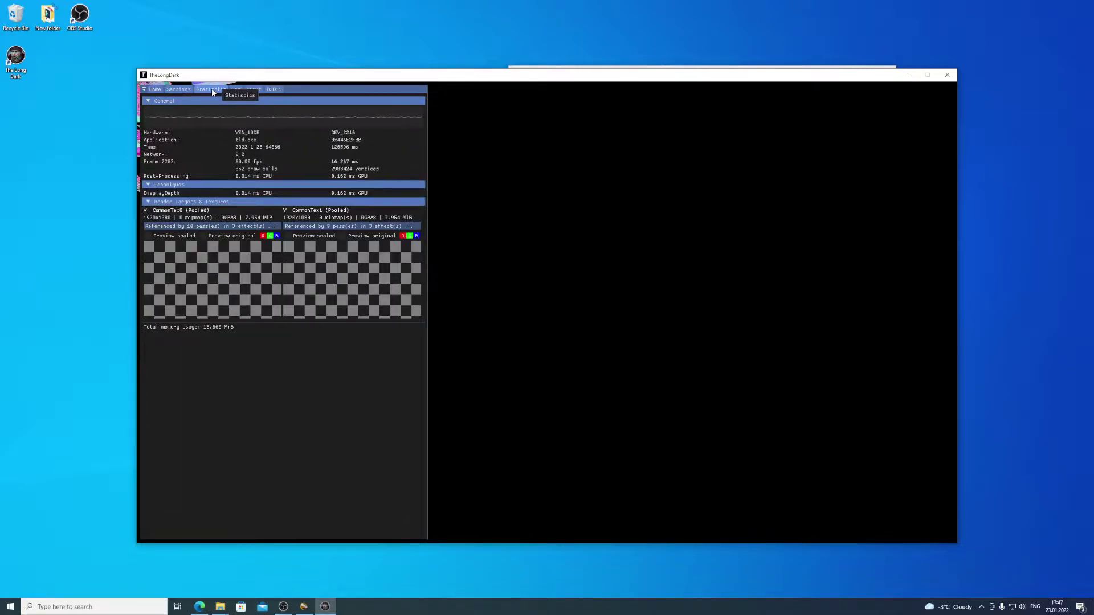
click(181, 89)
click(274, 90)
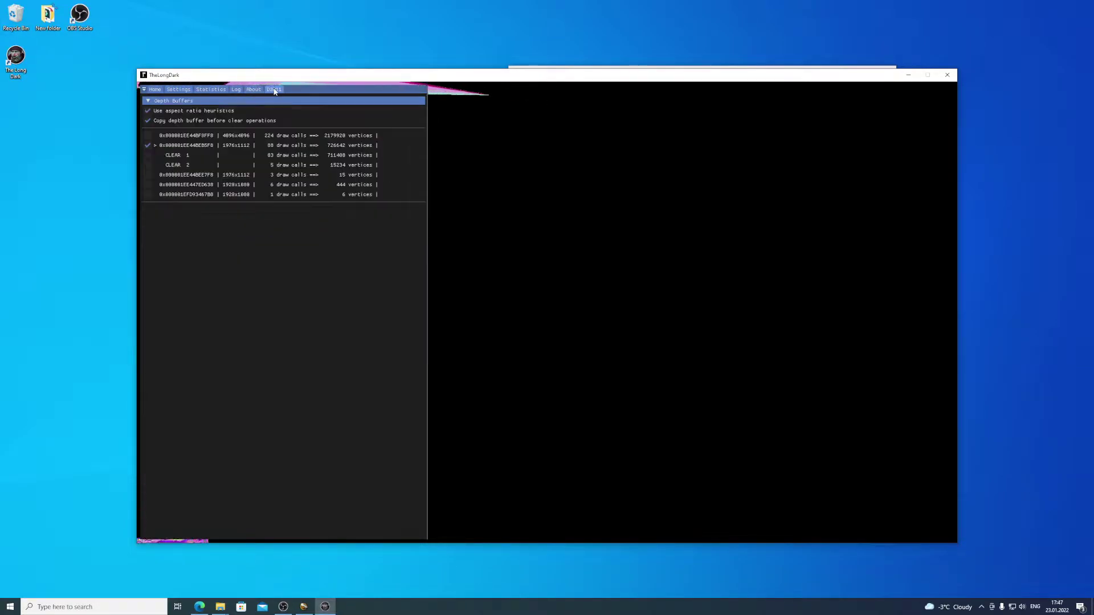
click(155, 90)
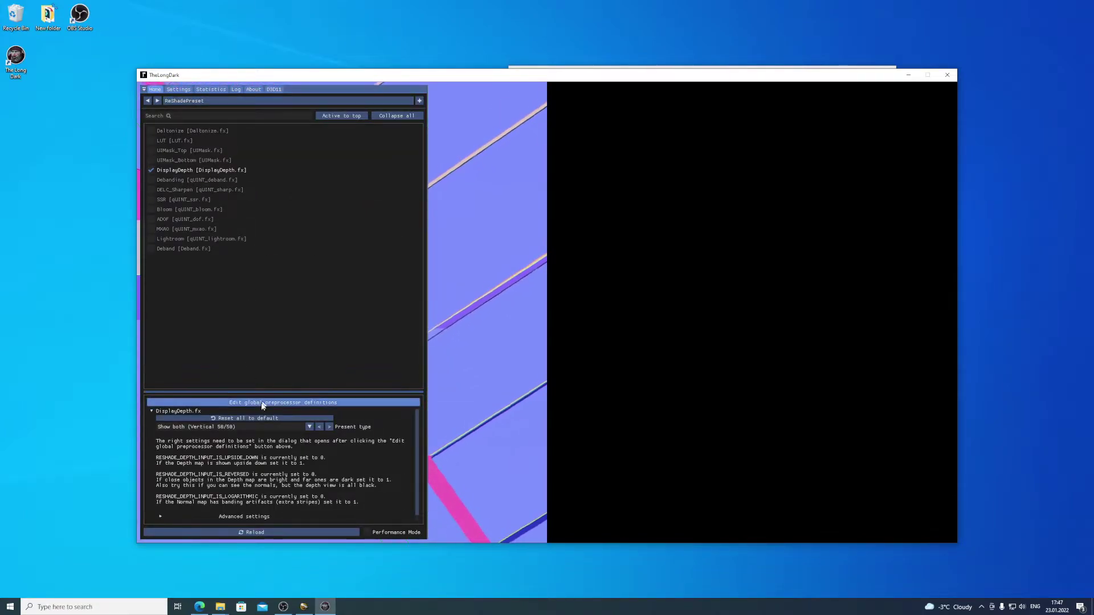
Set global RESHADE_DEPTH_INPUT_IS_UPSIDE_DOWN to 1, then reopen the D3D11 depth buffer list.
click(261, 402)
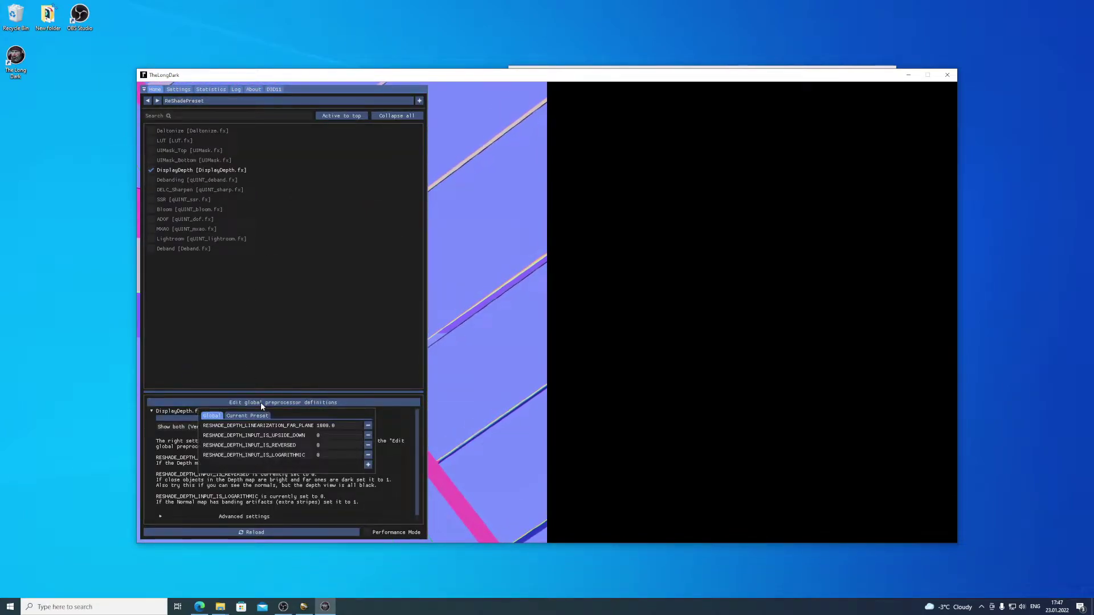
click(390, 420)
scroll(389, 420, down, 1)
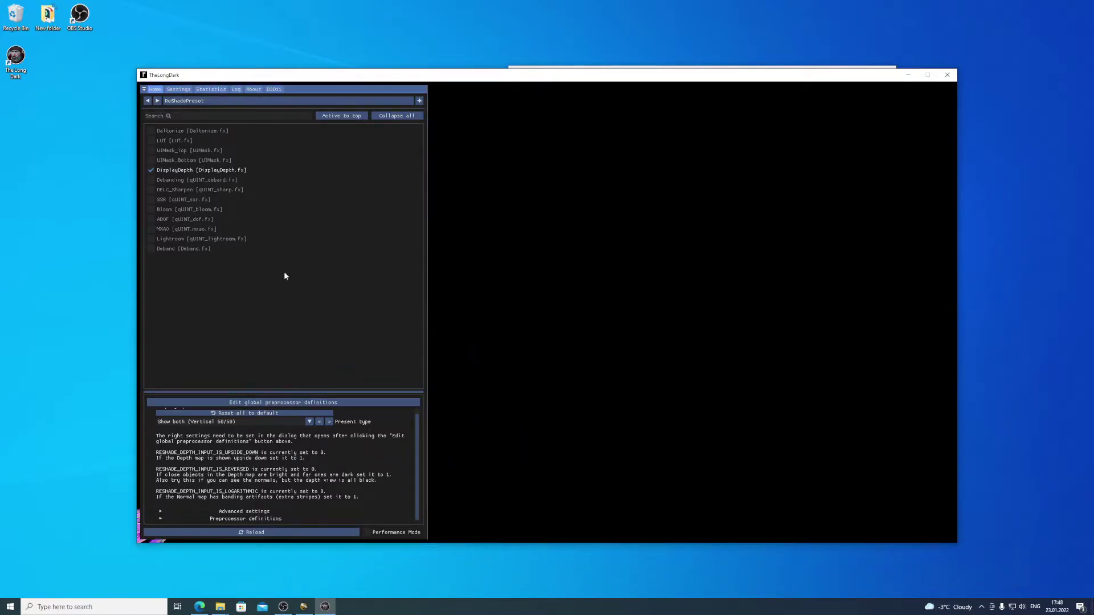
click(285, 403)
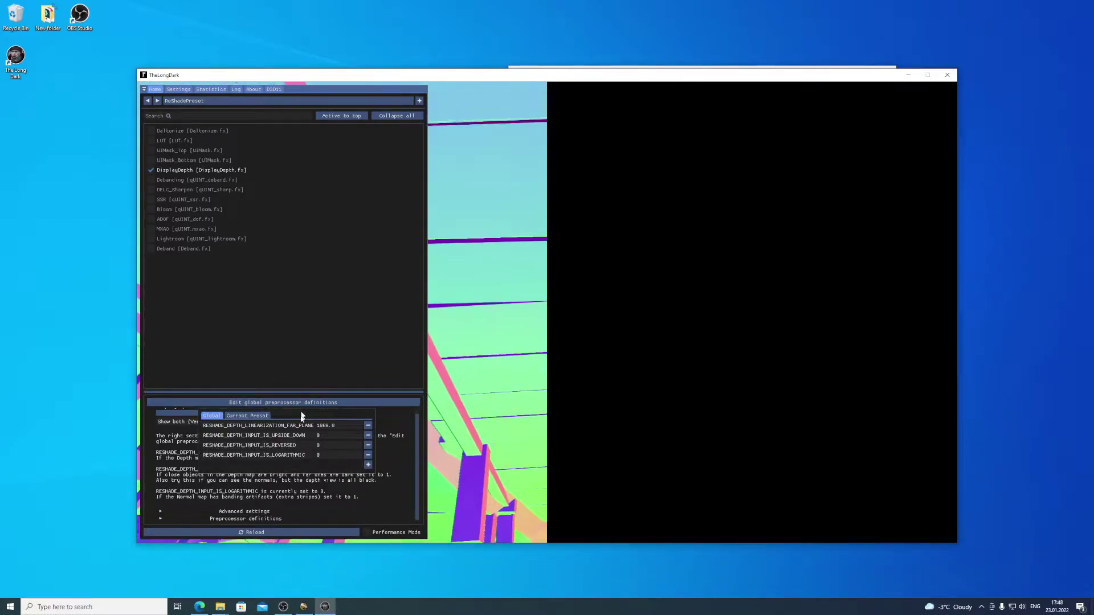
key(BackSpace)
text(1)
key(Return)
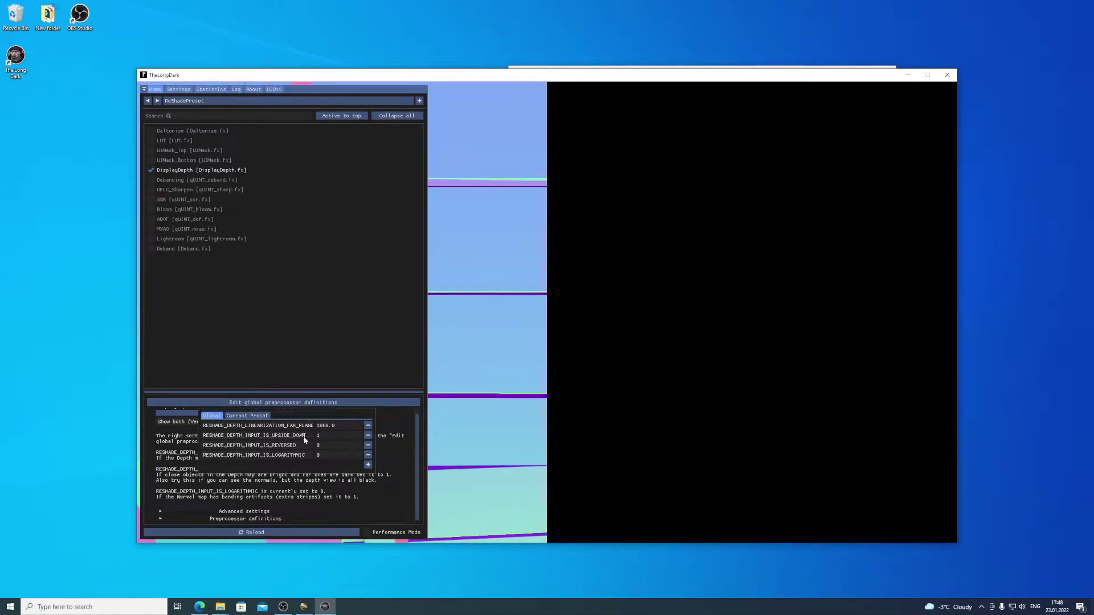
click(323, 484)
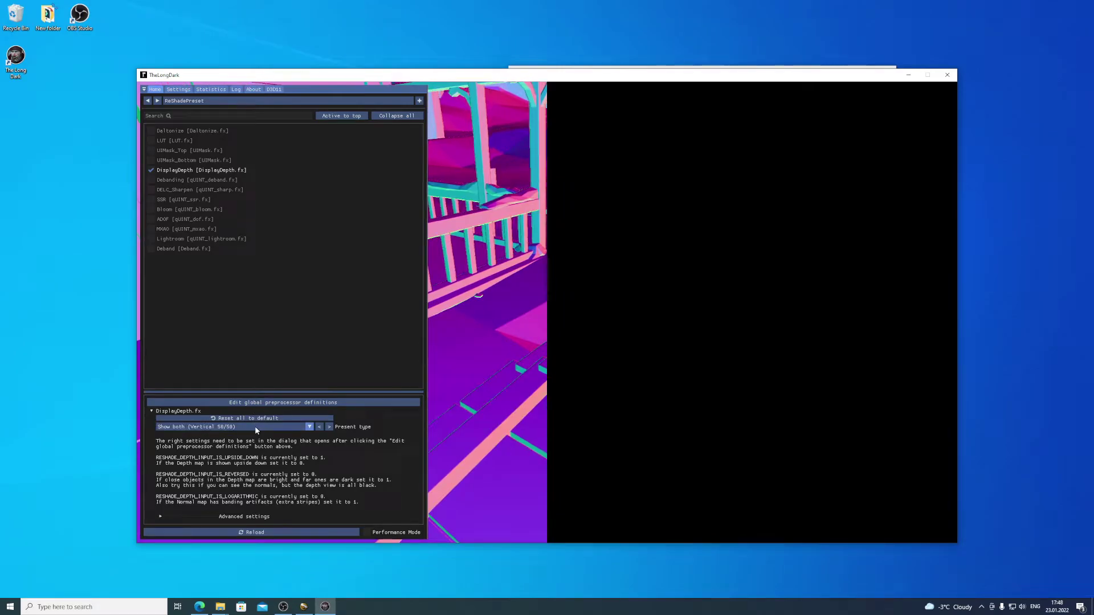
click(278, 91)
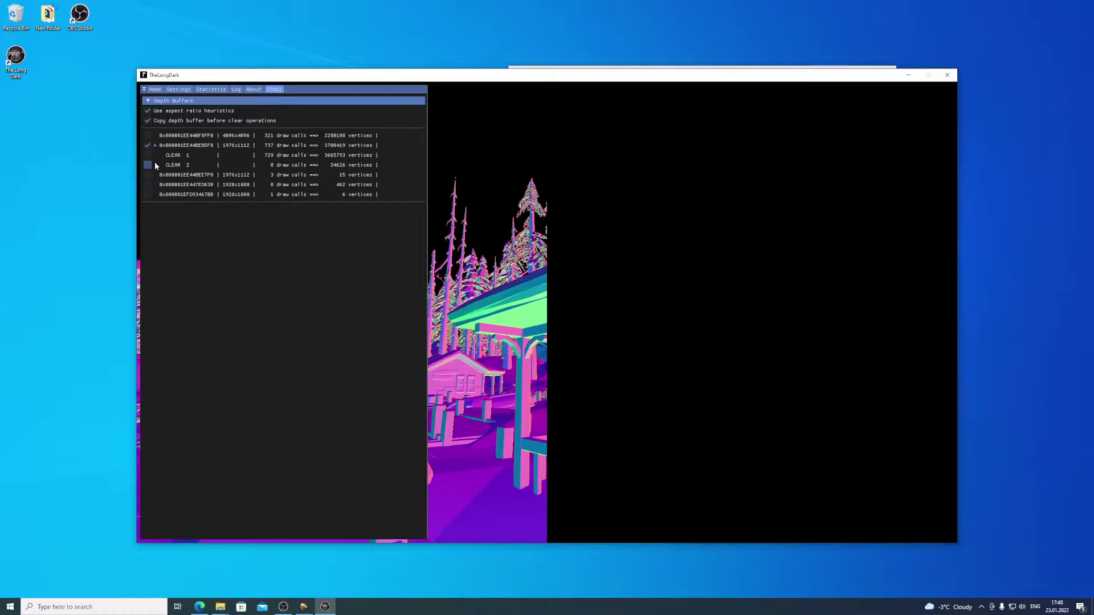
Open Reshade.txt from TLDInstaller in Notepad, placed at the top right beside the game.
drag(257, 76, 248, 134)
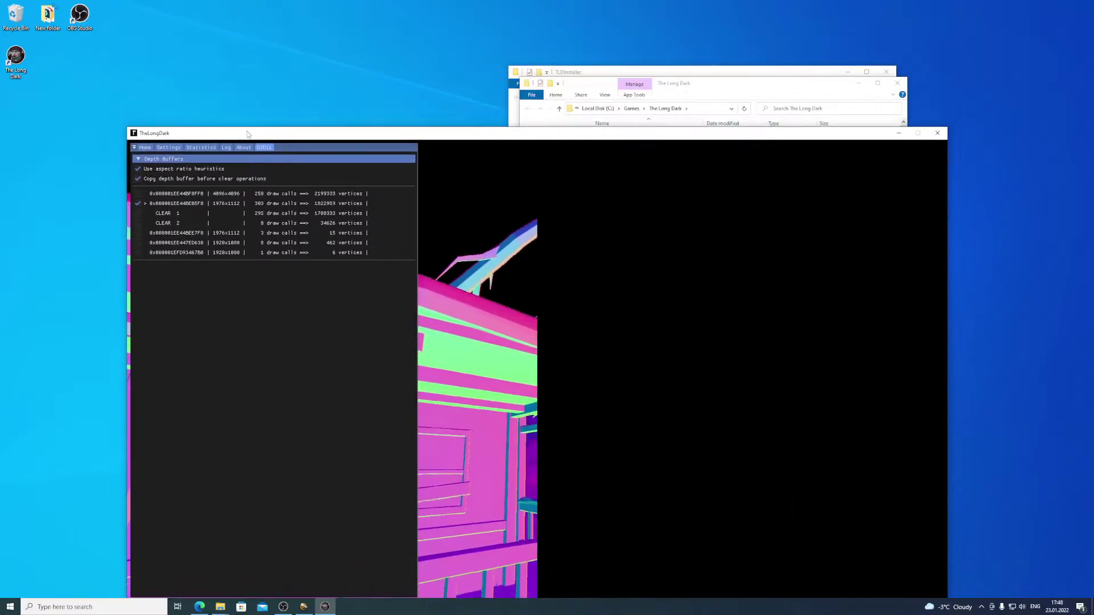
click(684, 118)
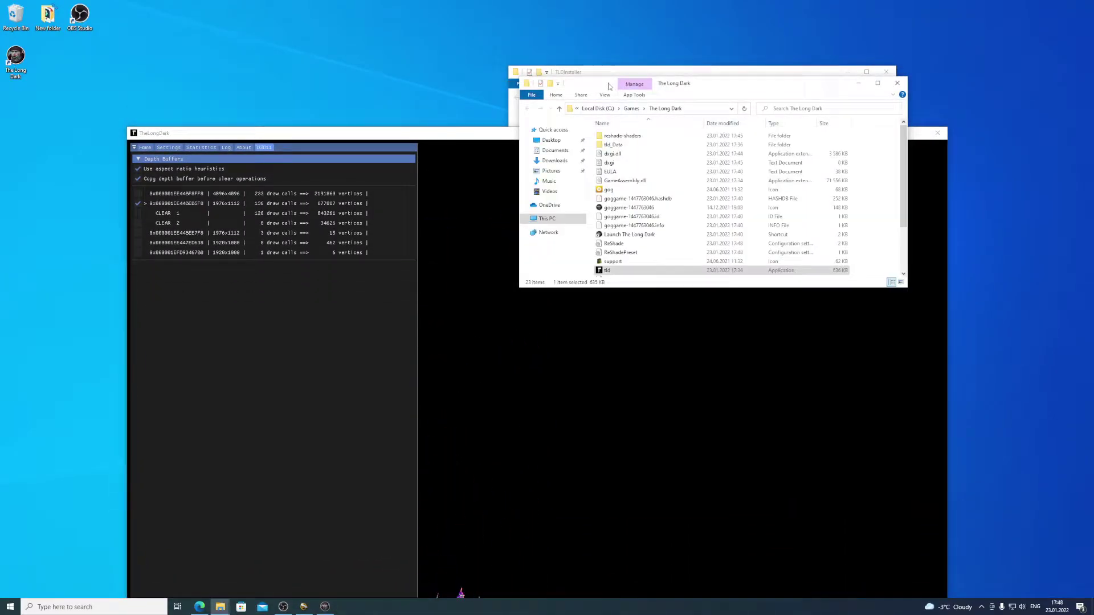
click(864, 85)
drag(684, 72, 706, 42)
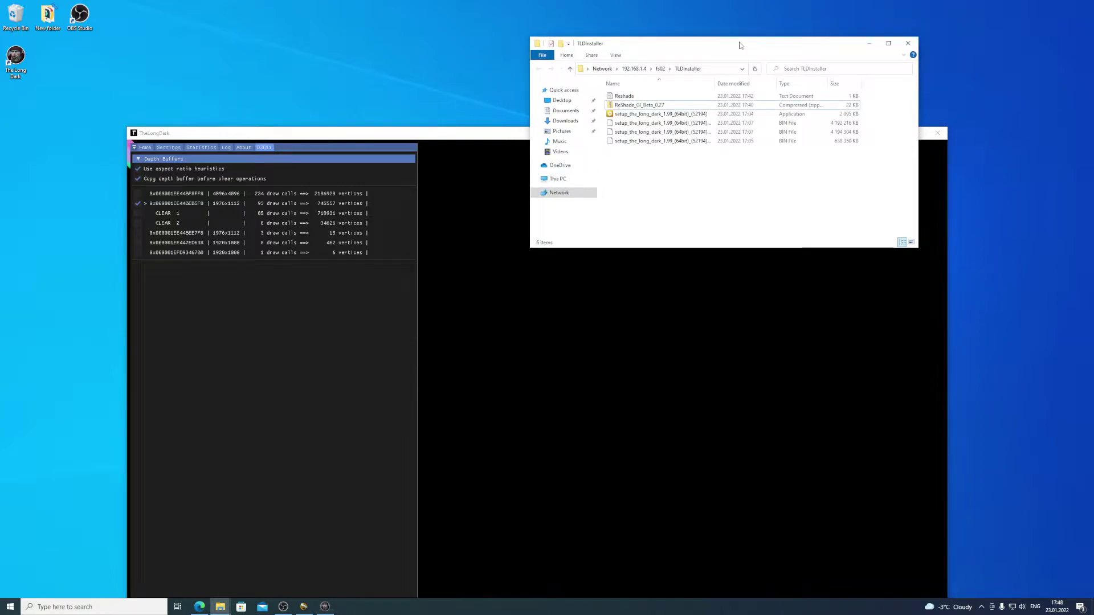
double_click(654, 97)
drag(597, 325, 764, 54)
click(491, 136)
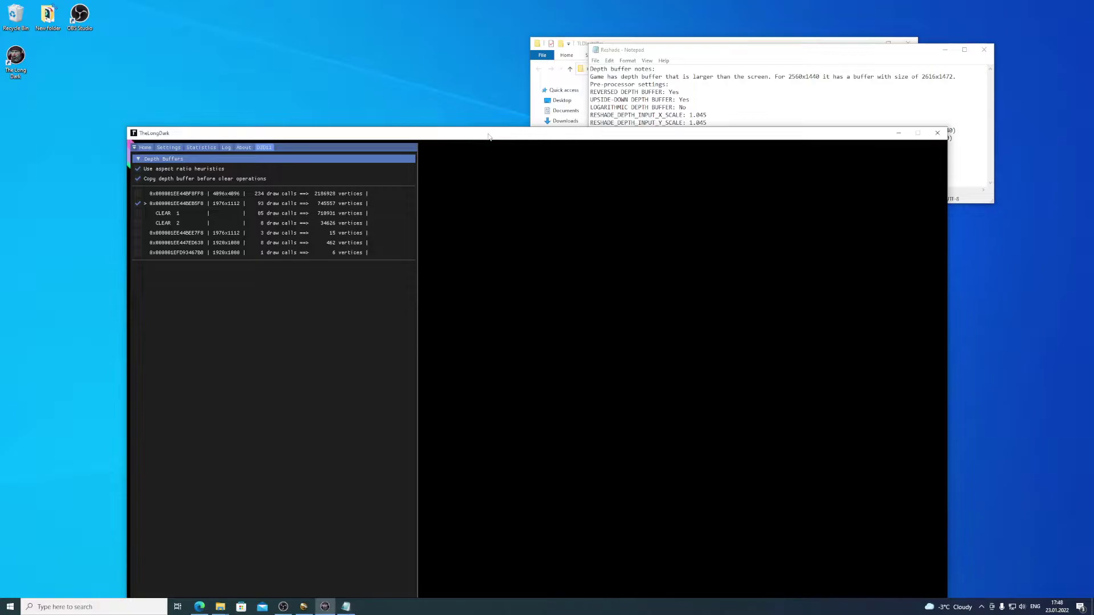
Change global RESHADE_DEPTH_INPUT_IS_REVERSED to 1 and close the definitions to recompile.
click(145, 148)
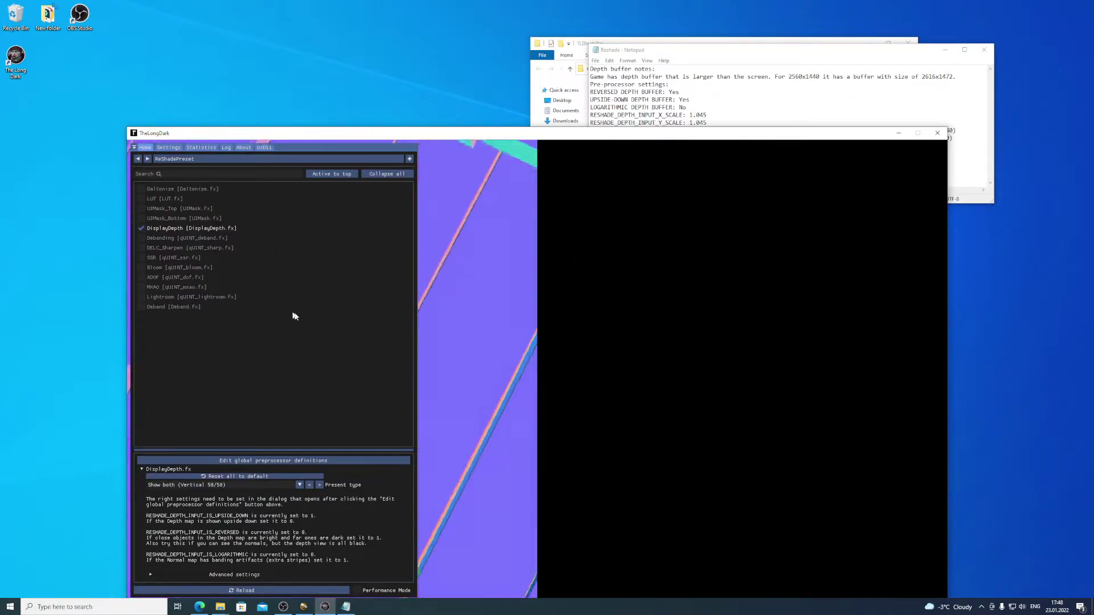
click(290, 462)
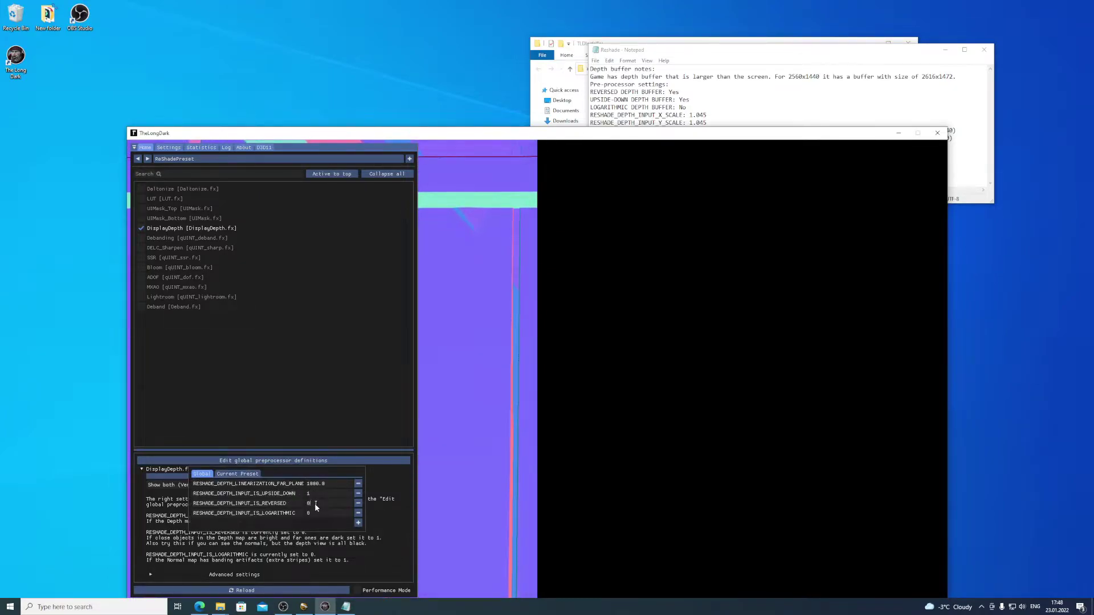
key(BackSpace)
text(1)
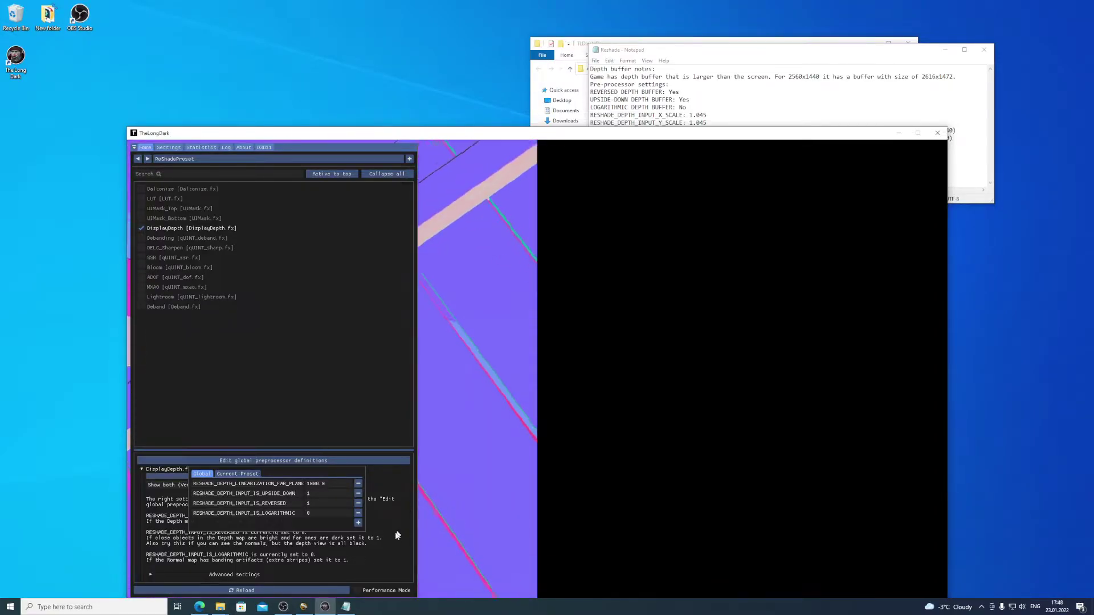
click(397, 536)
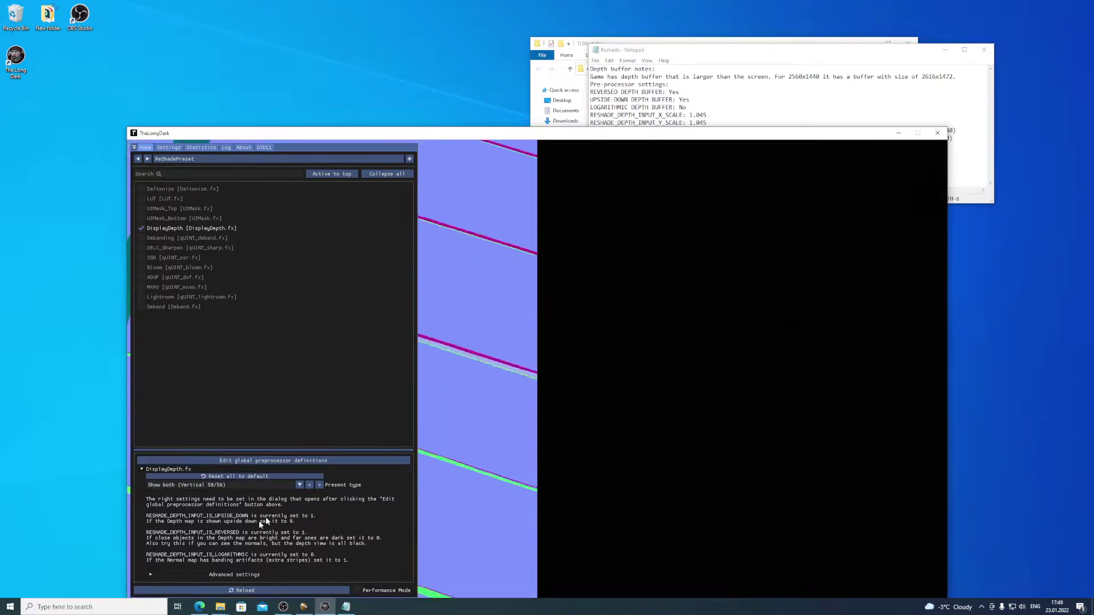
Set DisplayDepth's Present type to Depth map, then check its right-click options.
click(240, 574)
scroll(260, 552, down, 2)
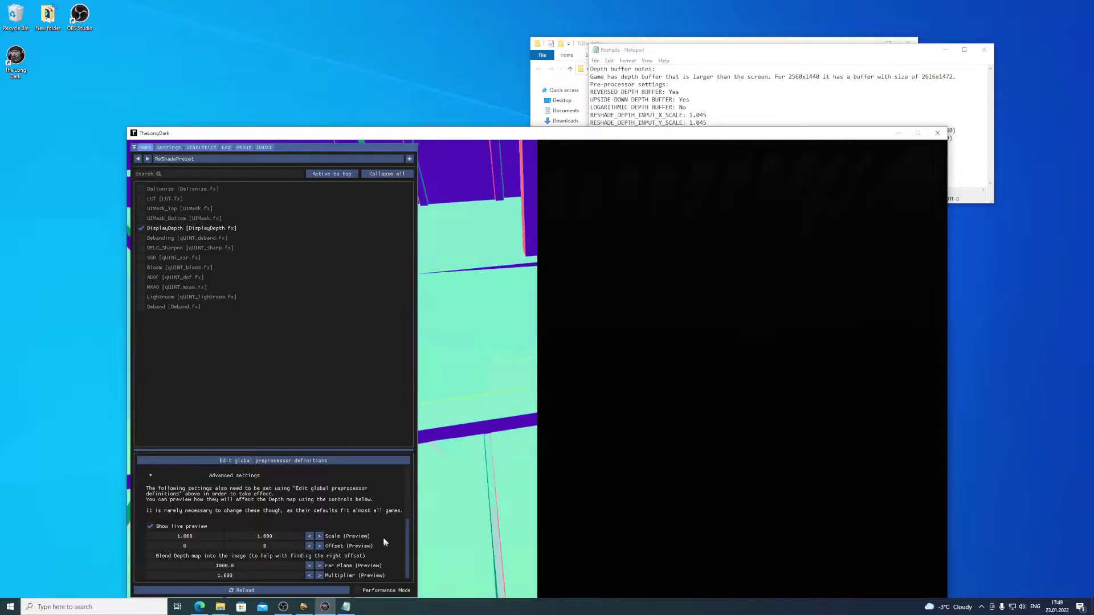
scroll(369, 522, up, 4)
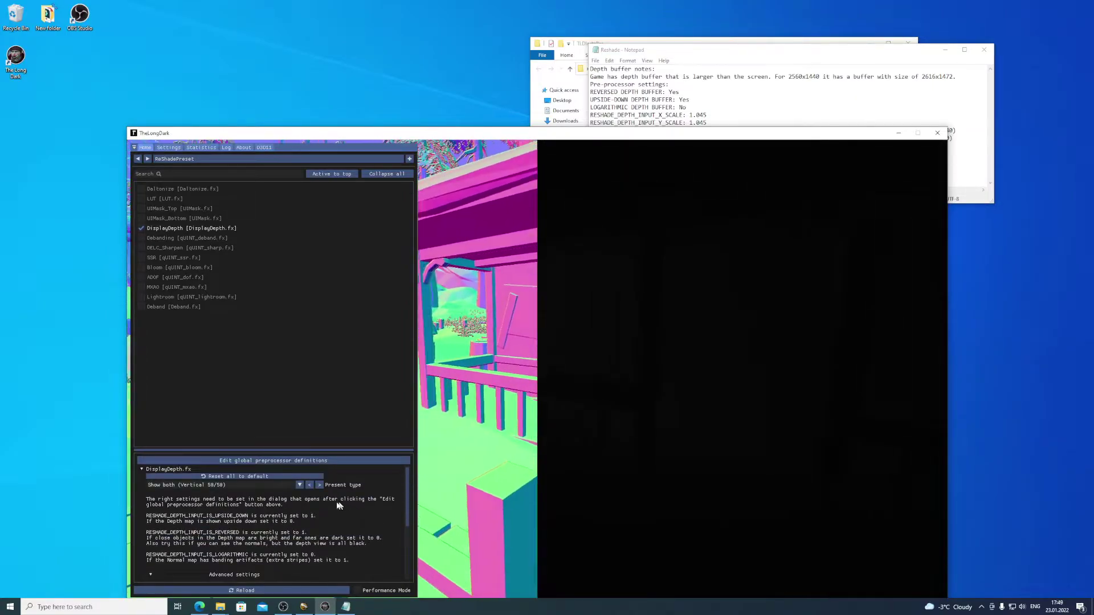
click(250, 485)
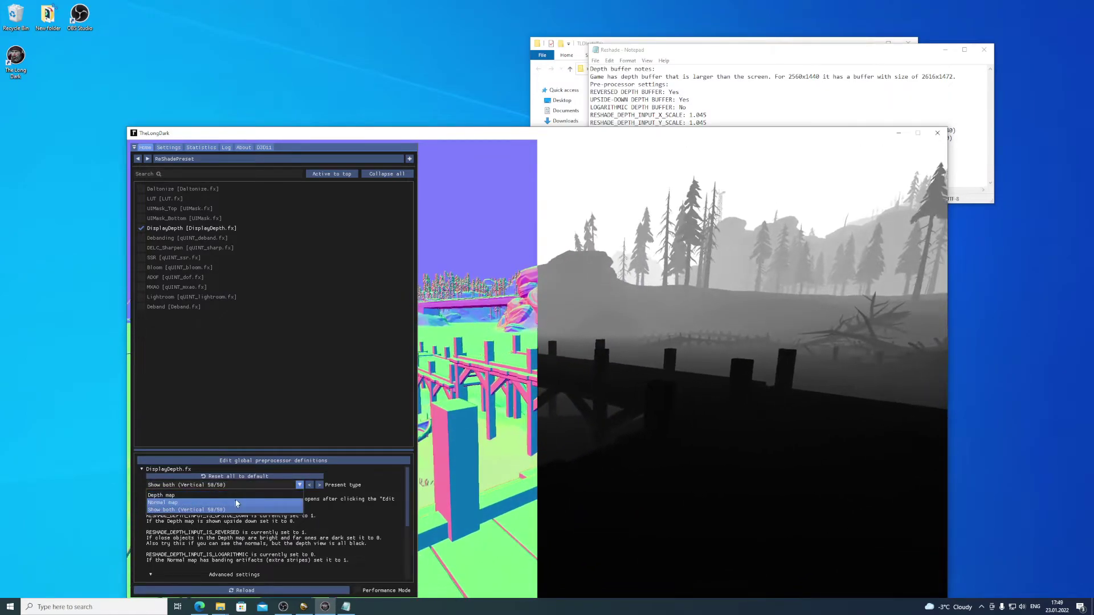
click(237, 496)
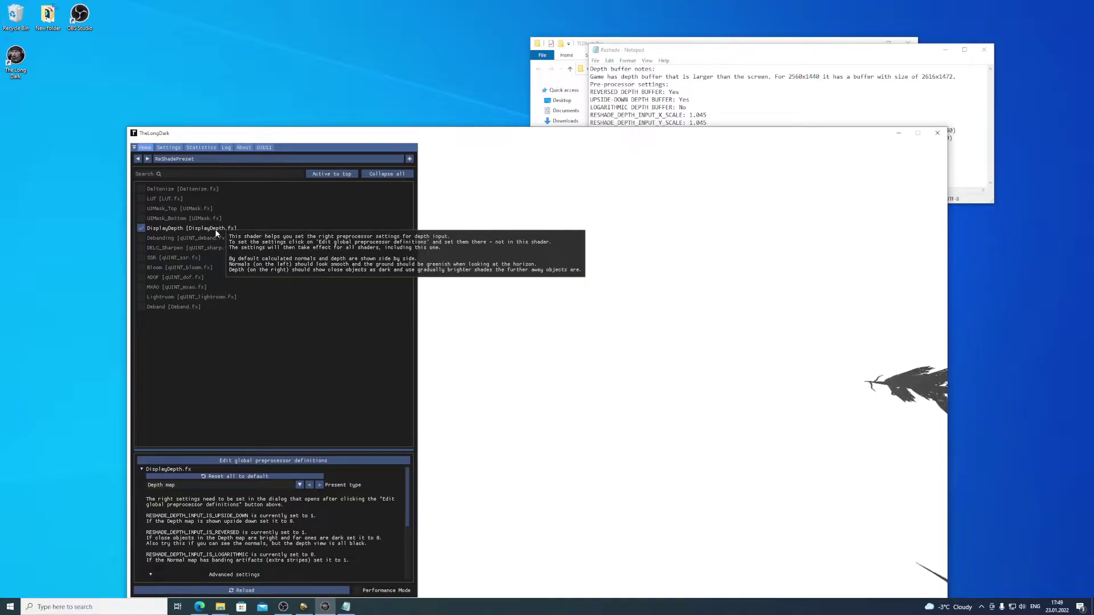
right_click(215, 231)
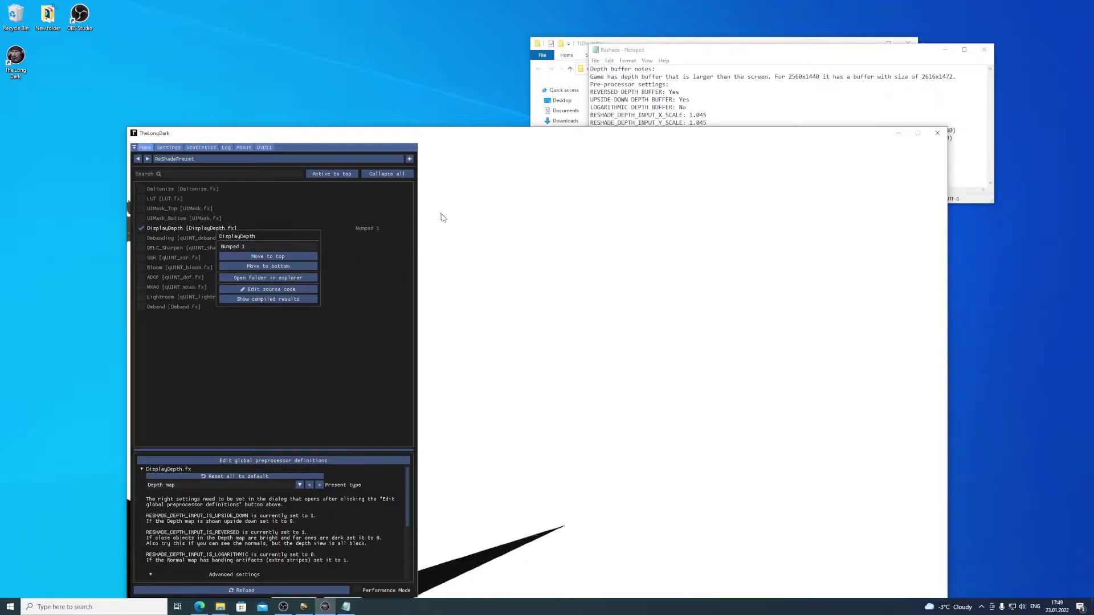
click(405, 274)
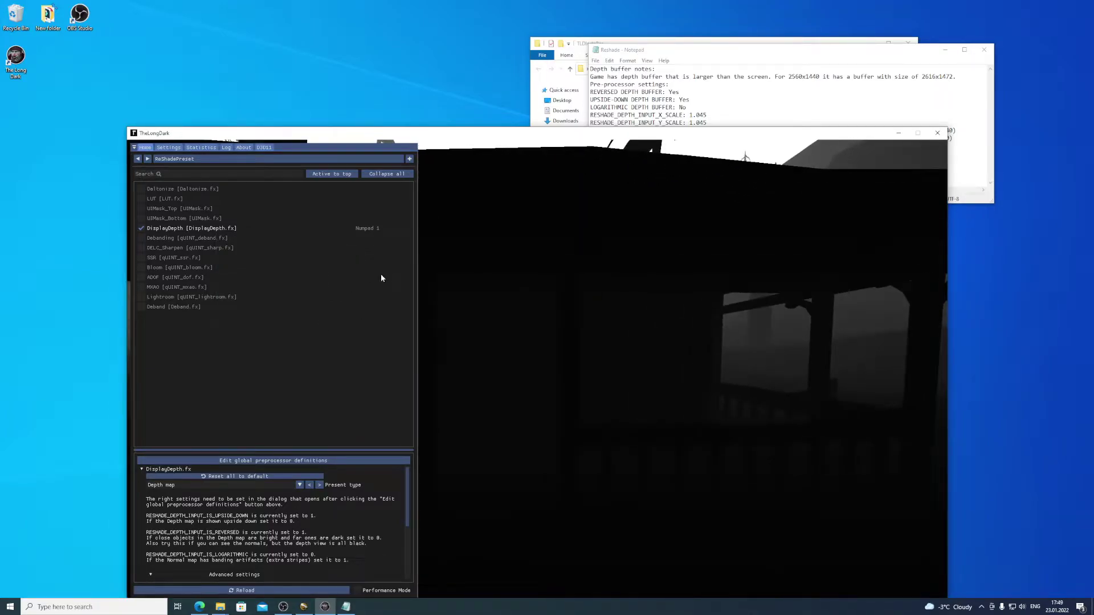
Toggle DisplayDepth with Numpad 1 to compare the depth map with the normal game image, then reopen the overlay.
key(Home)
key(KP_1)
key(KP_1)
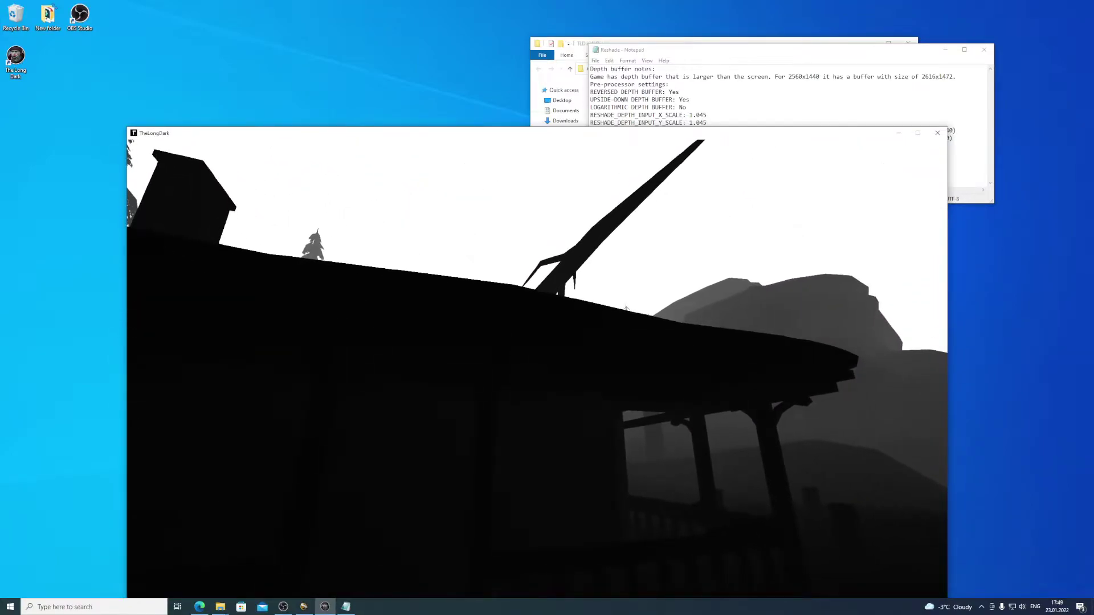
key(KP_1)
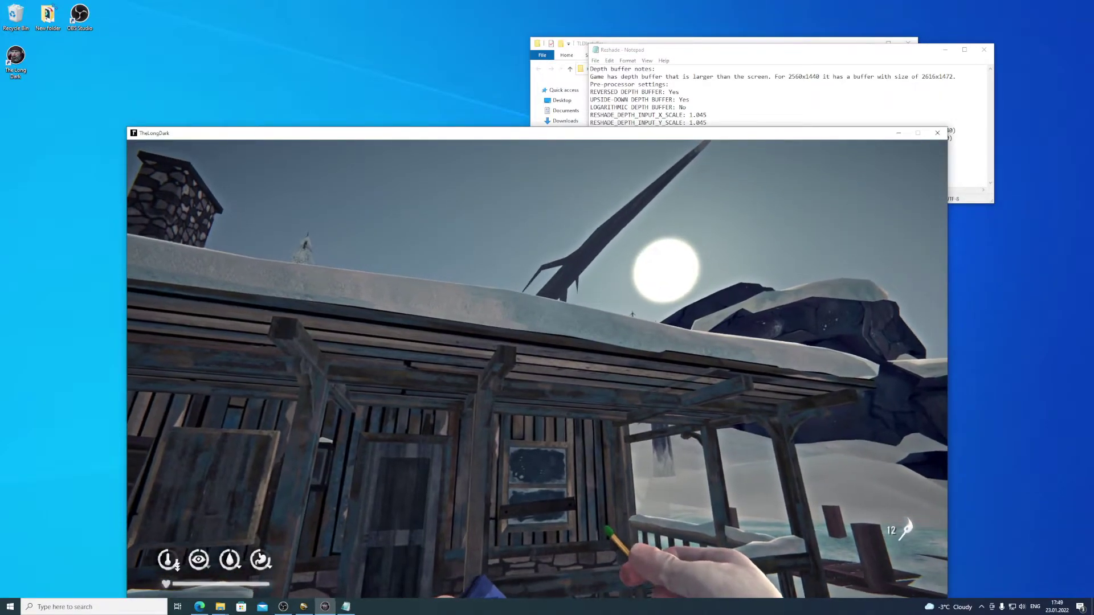
key(KP_1)
key(KP_1)
key(KP_1)
key(KP_1)
key(KP_1)
key(KP_1)
key(KP_1)
key(KP_1)
key(KP_1)
key(KP_1)
key(KP_1)
key(KP_1)
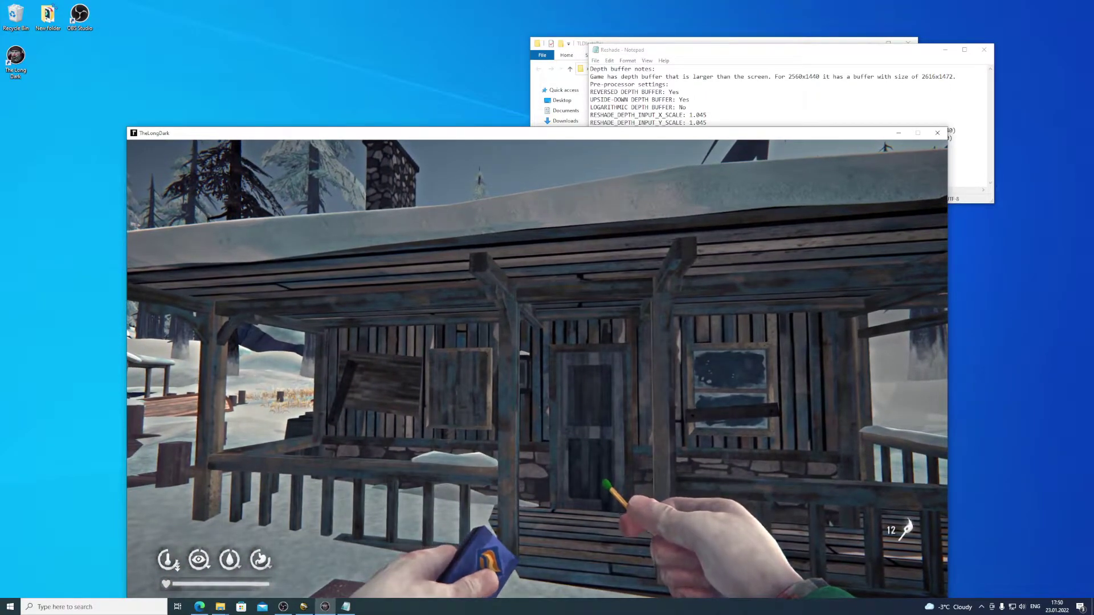
key(Home)
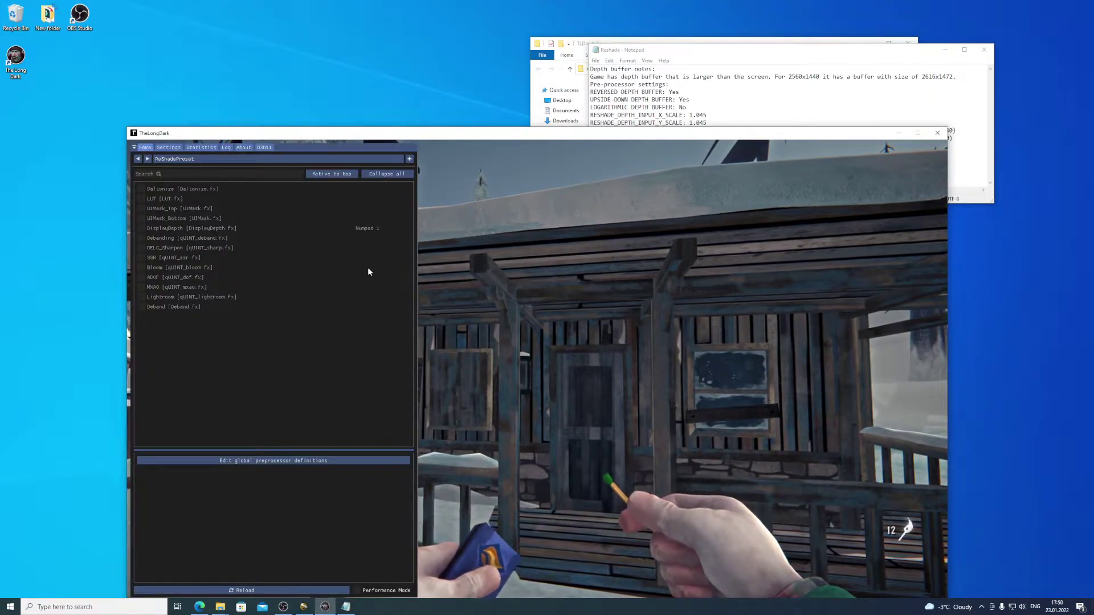
Close the overlay, pause The Long Dark, and move the game window up and left.
key(Home)
key(Escape)
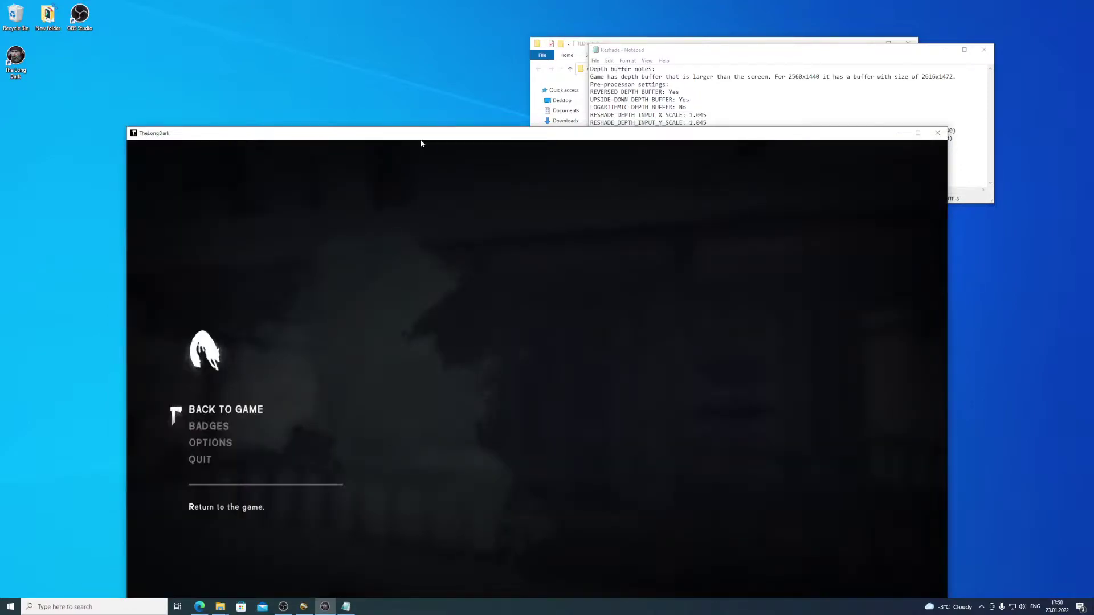
key(super)
drag(456, 133, 354, 88)
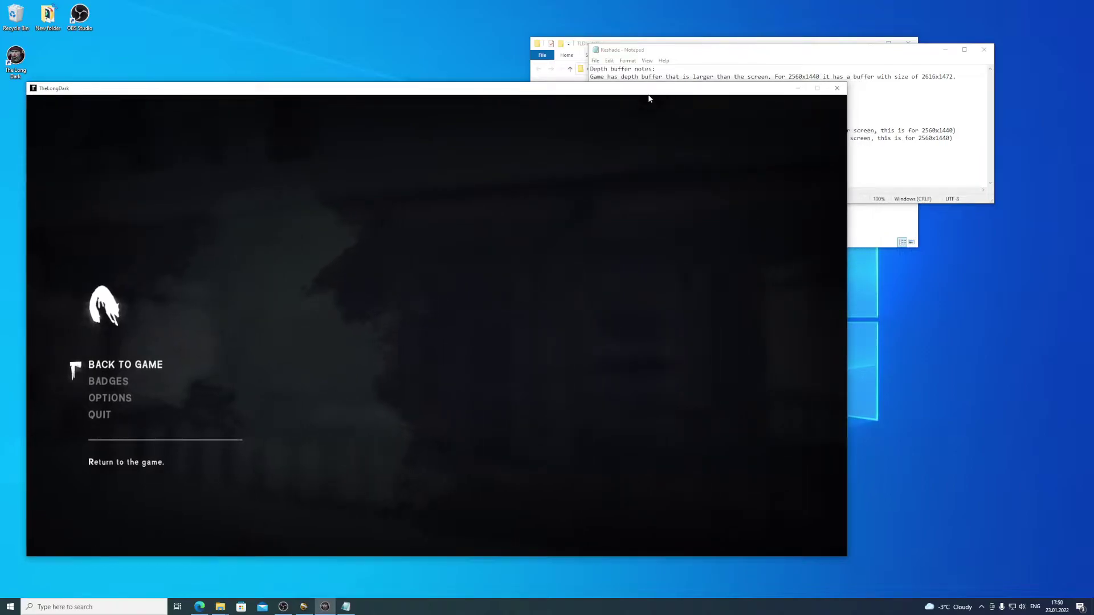
Place the Notepad depth notes in the top-right corner and return to the paused game.
key(super)
drag(653, 50, 792, 36)
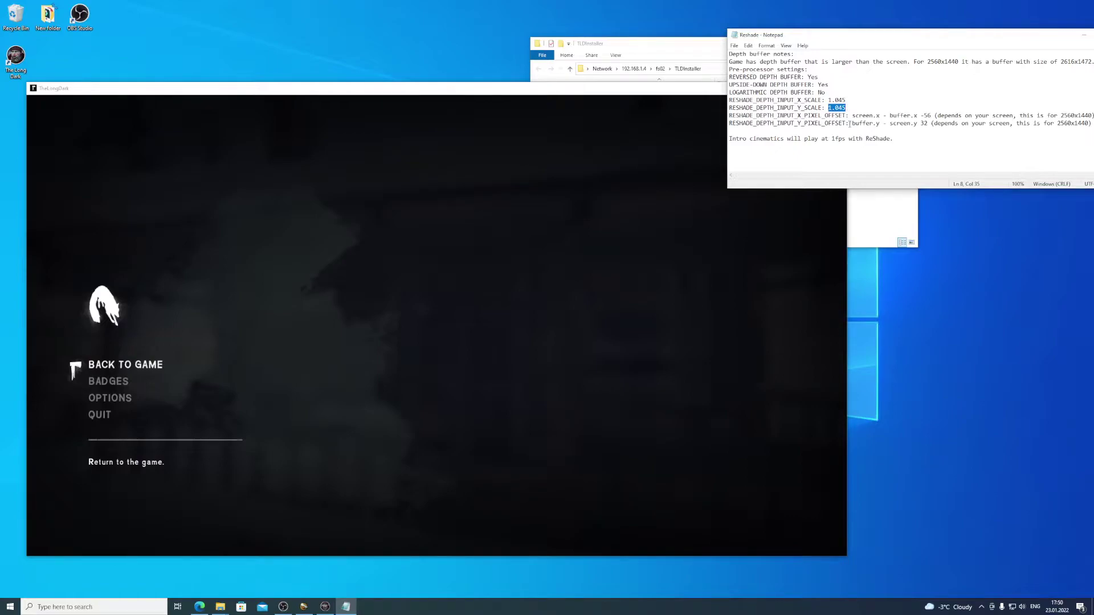
drag(770, 39, 717, 17)
click(557, 104)
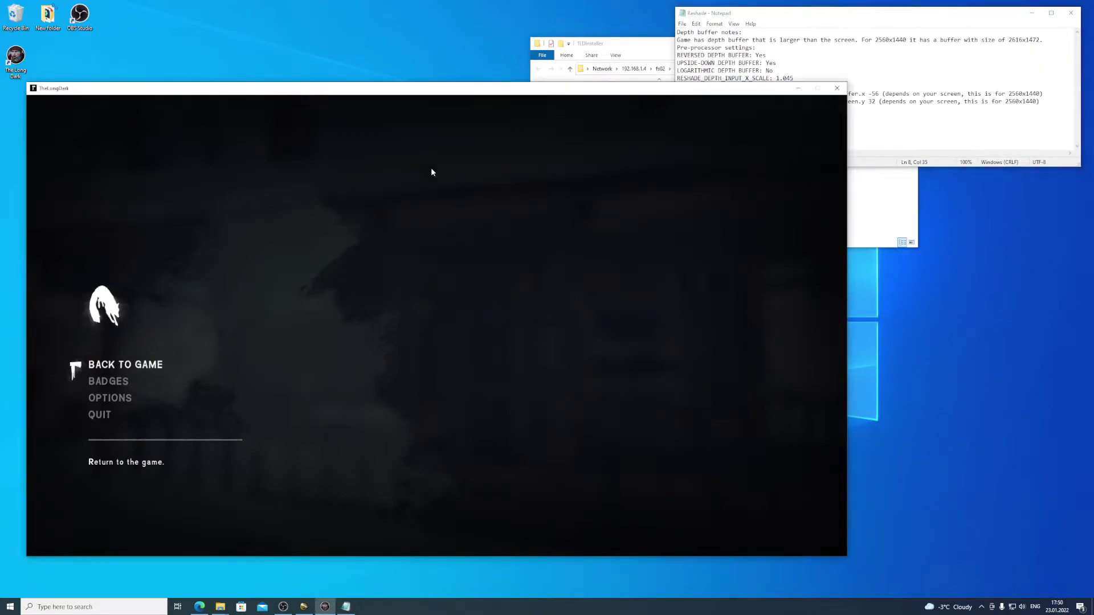
click(155, 363)
key(Escape)
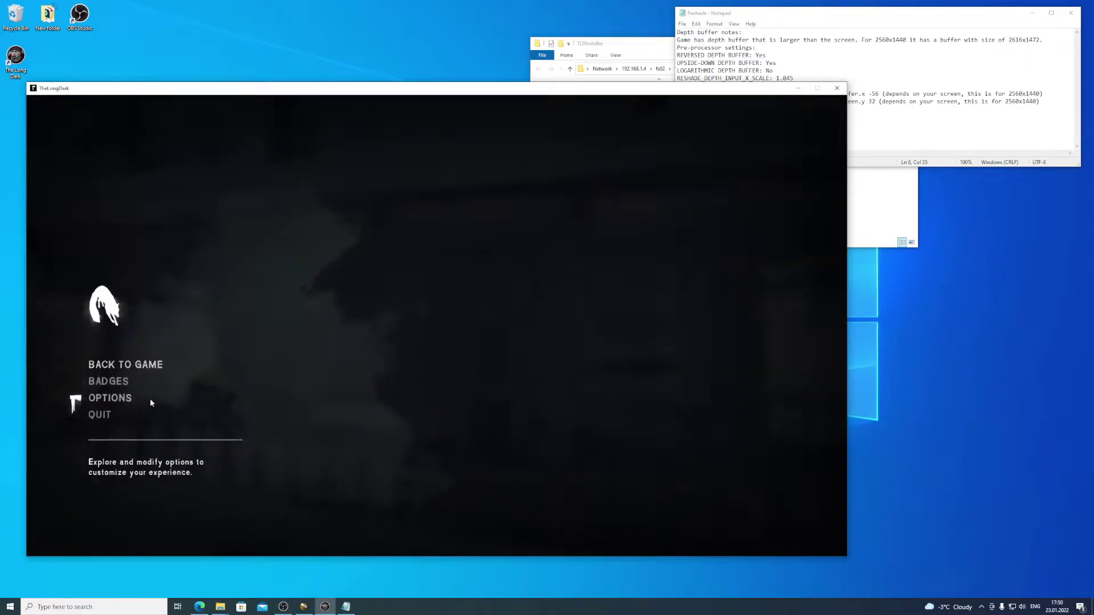
Reopen the ReShade overlay, toggle DELC_Sharpen on and off, and enable DisplayDepth.
click(117, 383)
key(Home)
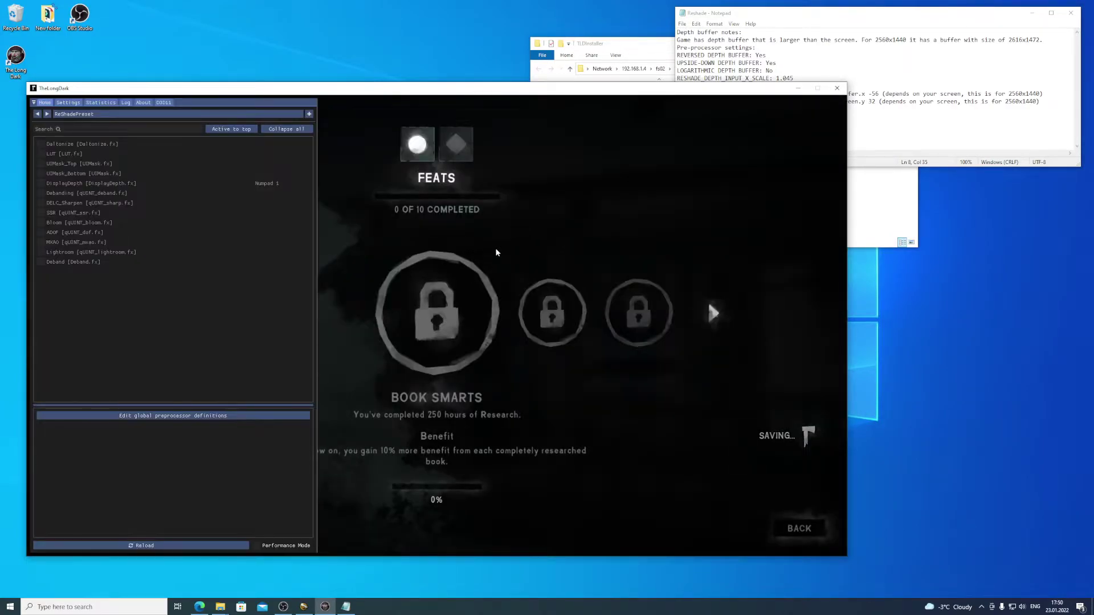
mouse_move(68, 179)
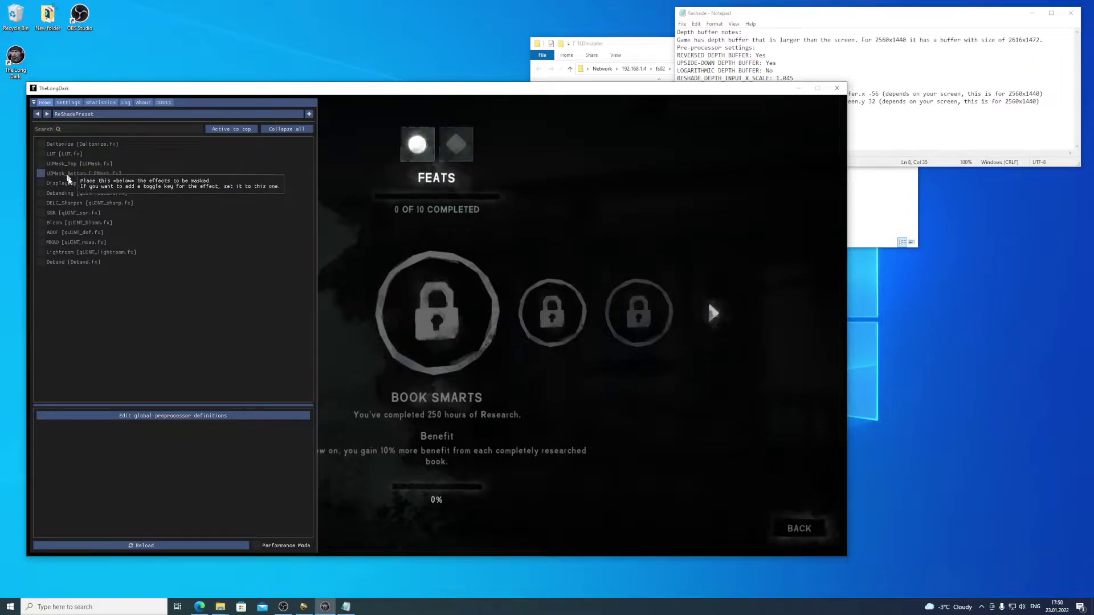
click(75, 204)
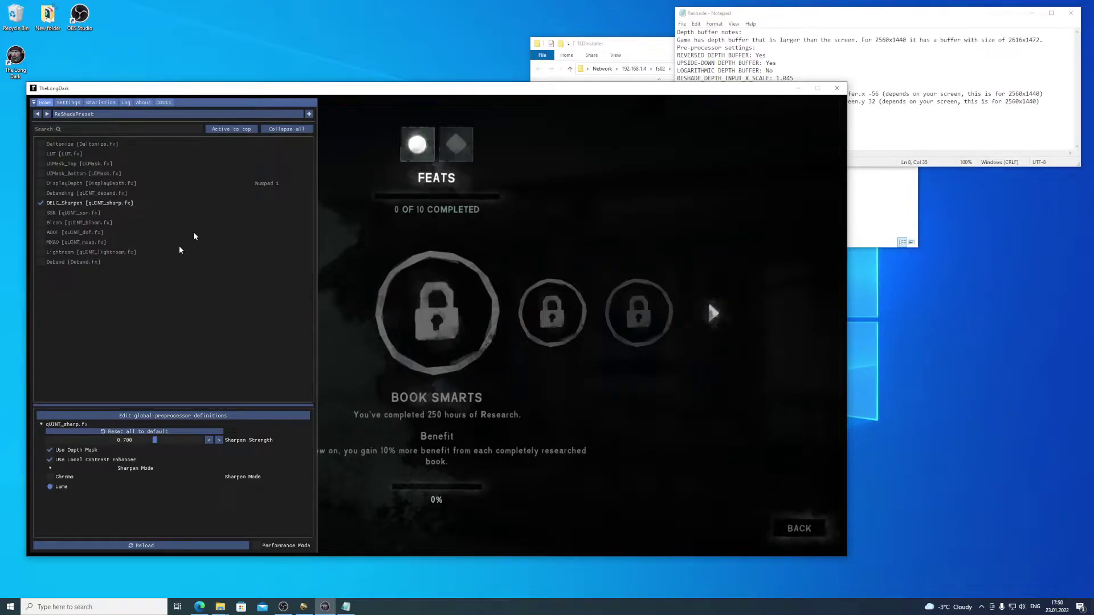
click(71, 204)
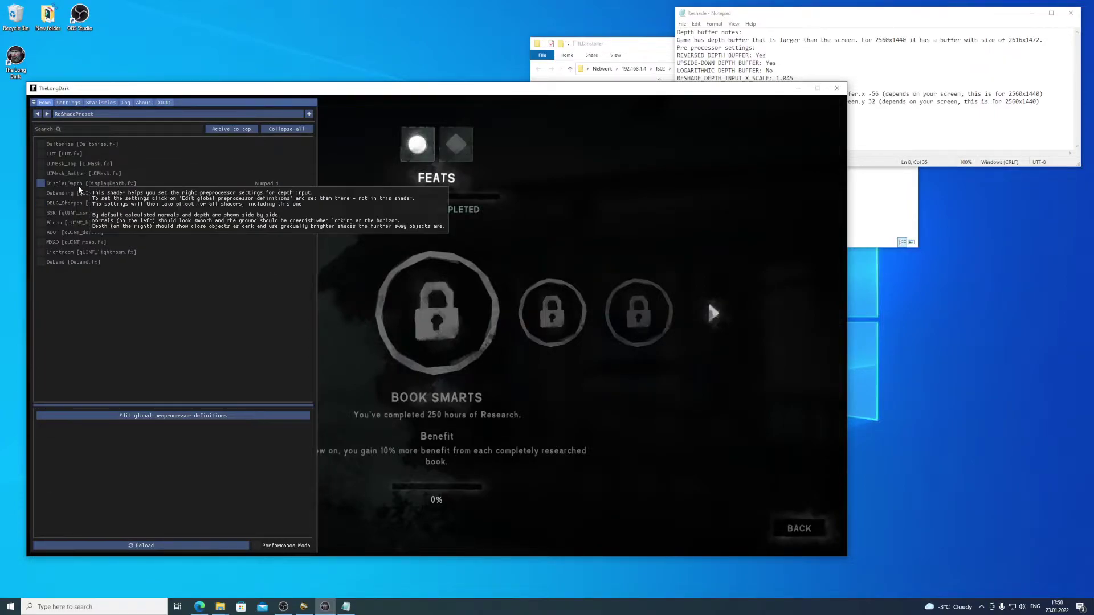
click(79, 187)
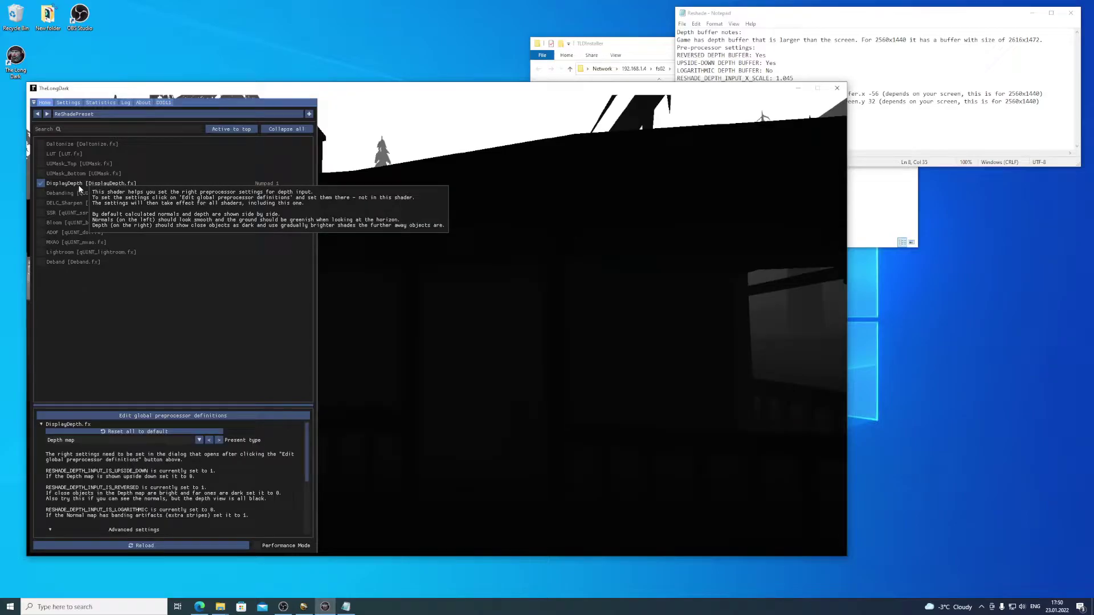
Add a RESHADE_DEPTH_INPUT_X_SCALE global preprocessor definition, copying its name from the notes.
click(217, 416)
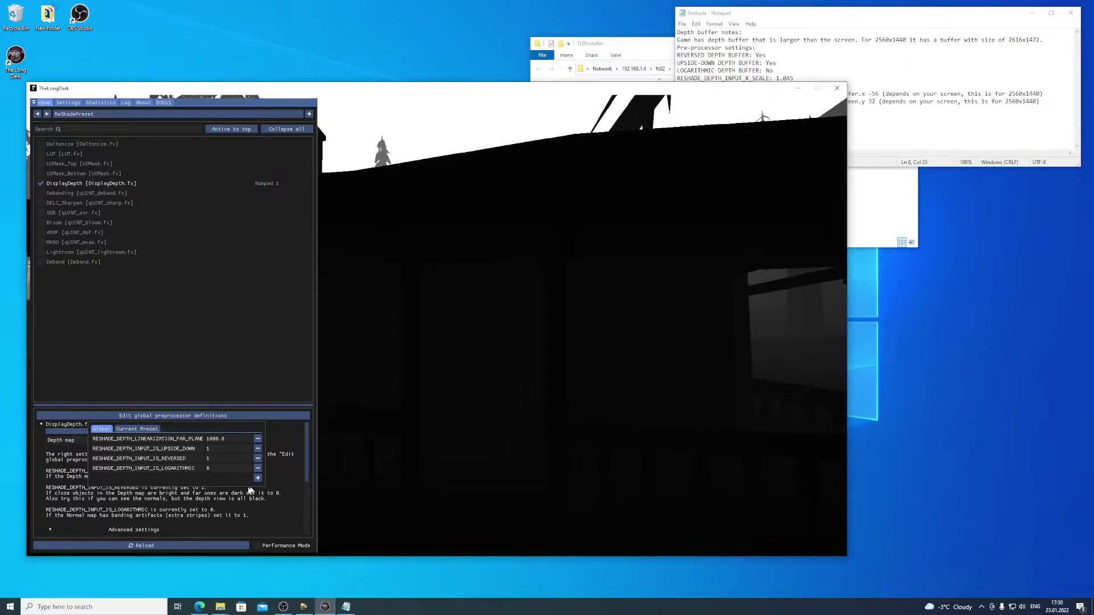
click(258, 479)
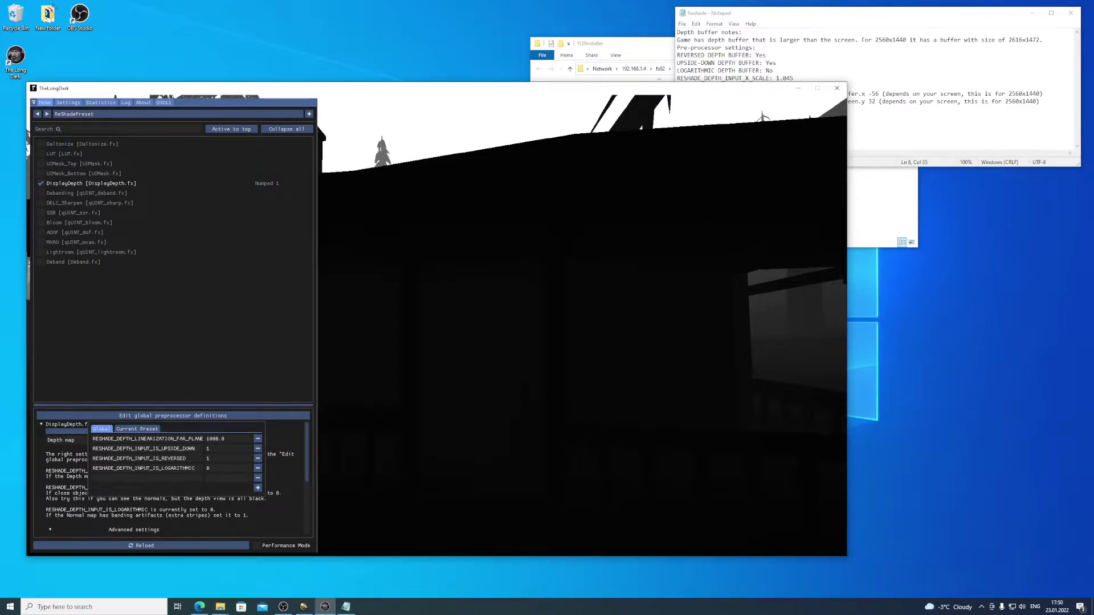
click(796, 40)
drag(772, 78, 660, 76)
key(ctrl+c)
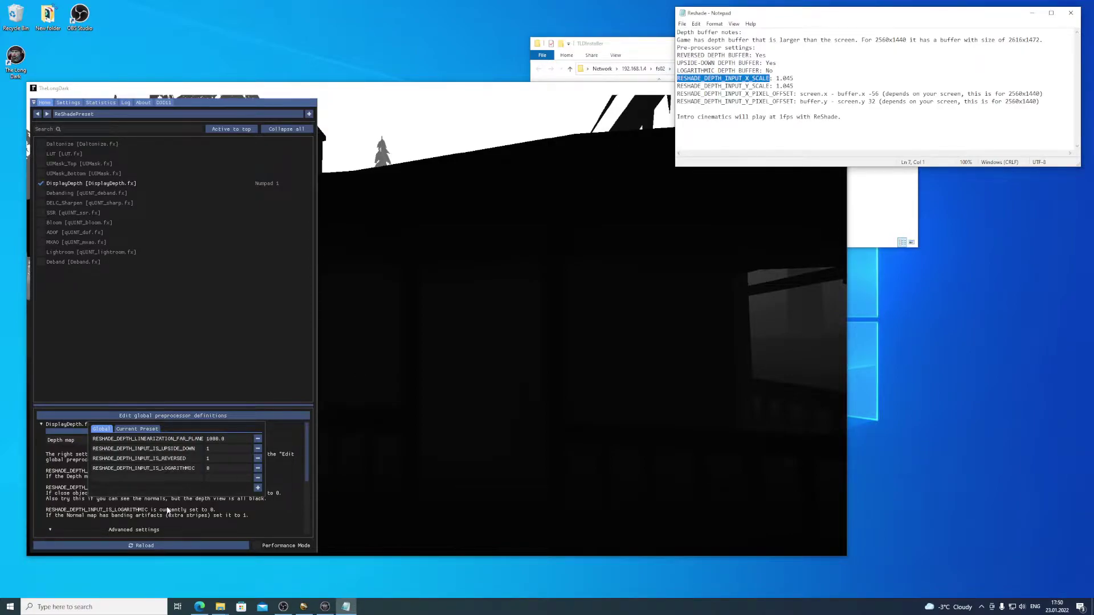
click(186, 479)
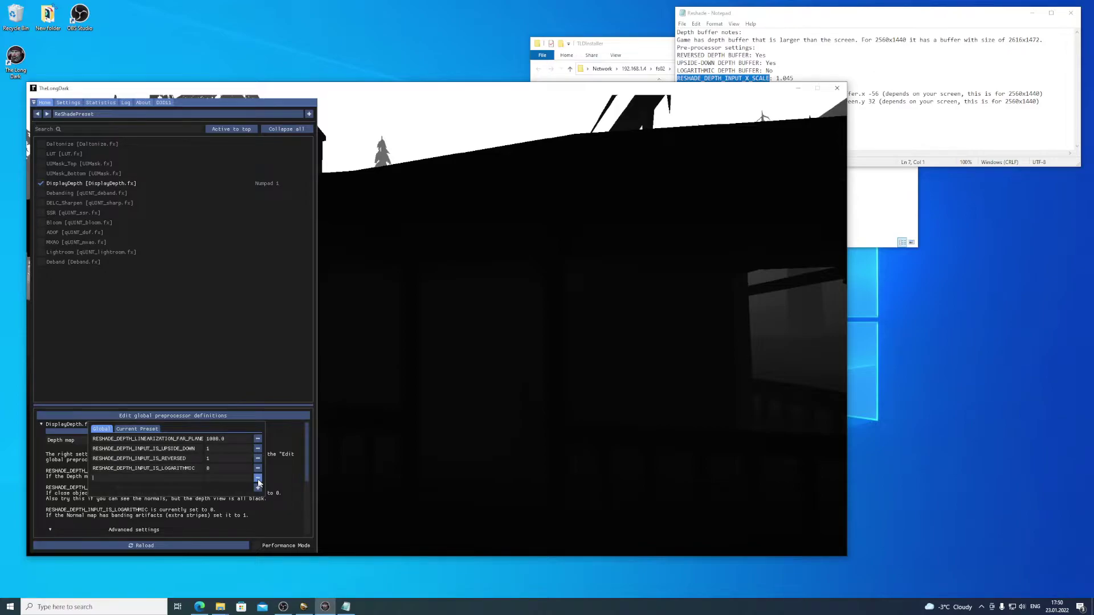
key(ctrl+v)
Add RESHADE_DEPTH_INPUT_Y_SCALE from the notes with value 1.045 and close the definitions list.
click(763, 47)
drag(770, 85, 658, 106)
click(258, 487)
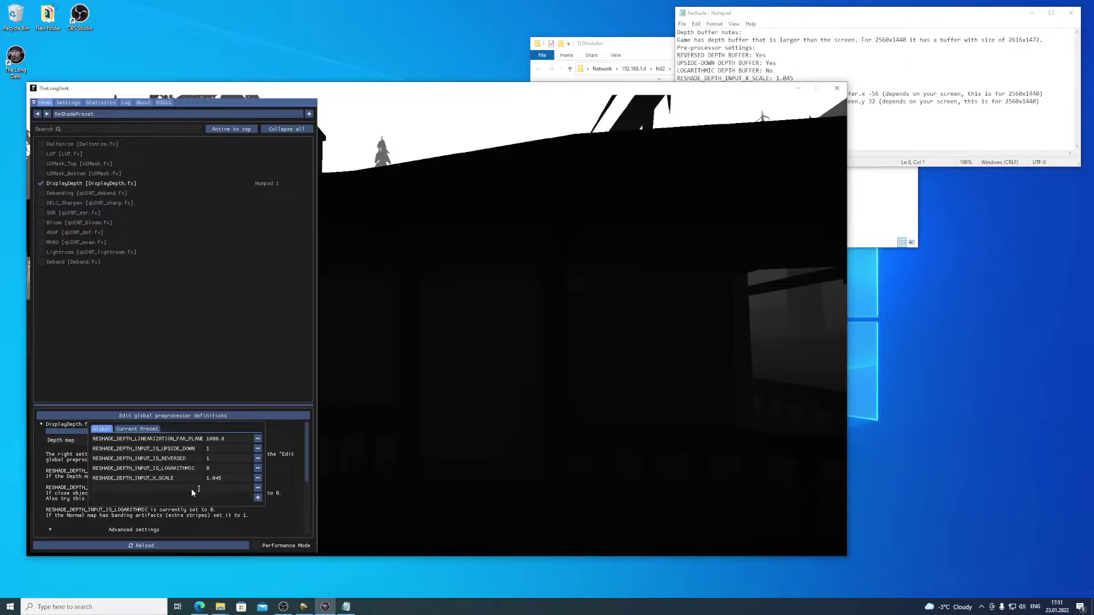
text(RESHADE_DEPTH_INPUT_Y_SCALE)
click(217, 488)
text(1.045)
click(296, 503)
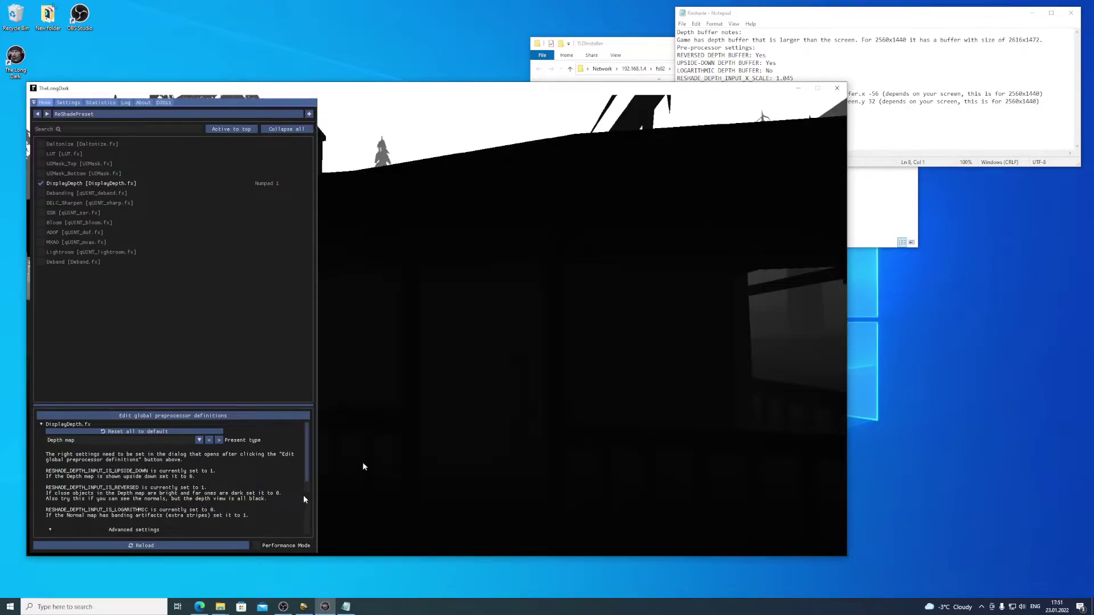
Close the overlay and toggle DisplayDepth with Scroll Lock to compare the rescaled depth map against the normal image.
key(Home)
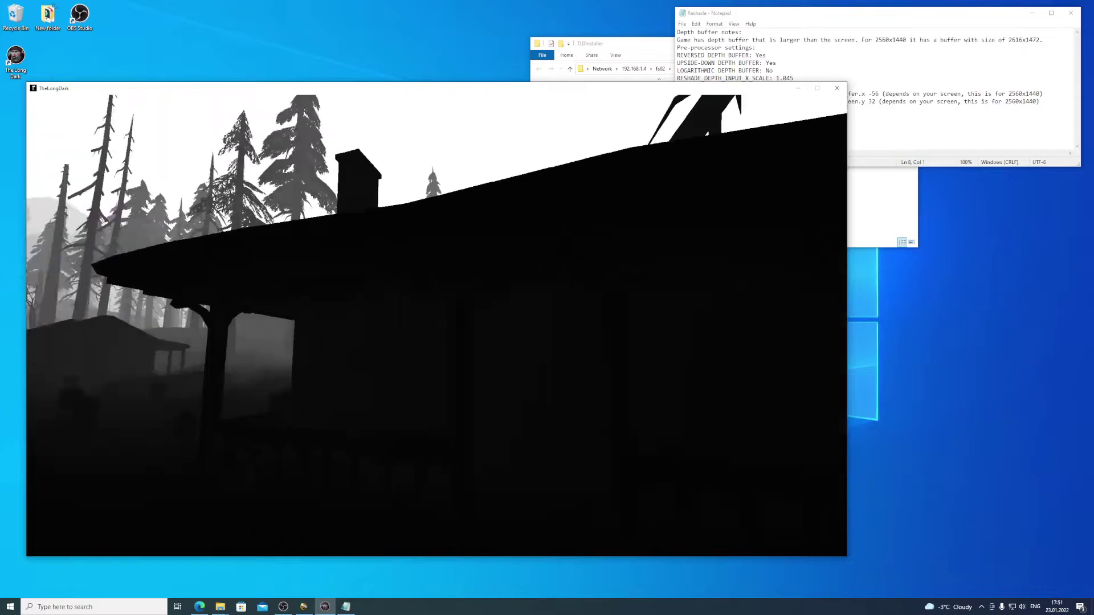
key(Scroll_Lock)
key(Scroll_Lock)
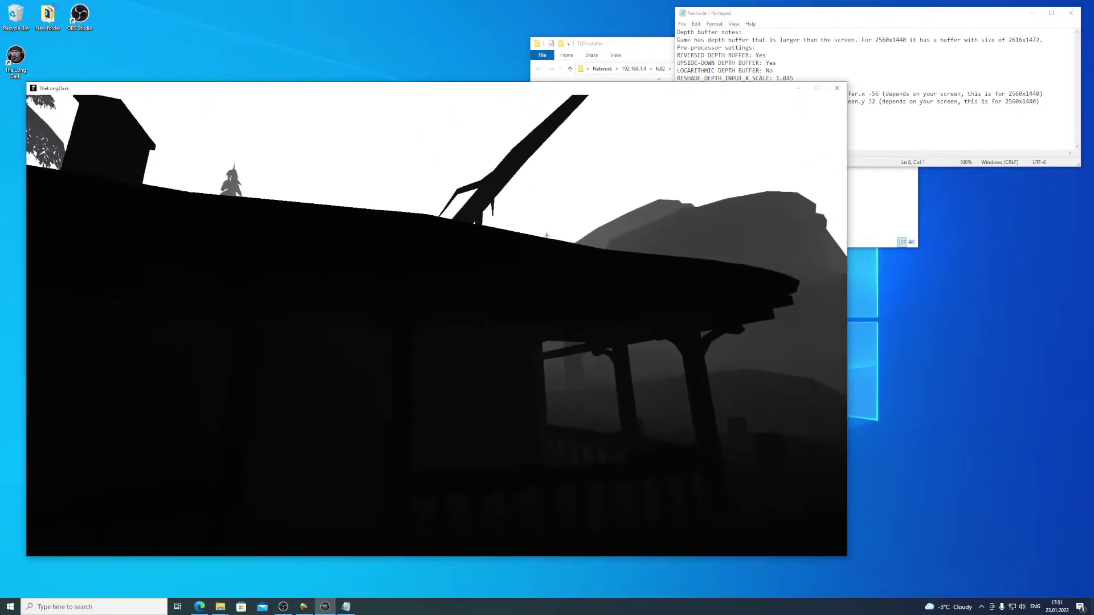
key(Scroll_Lock)
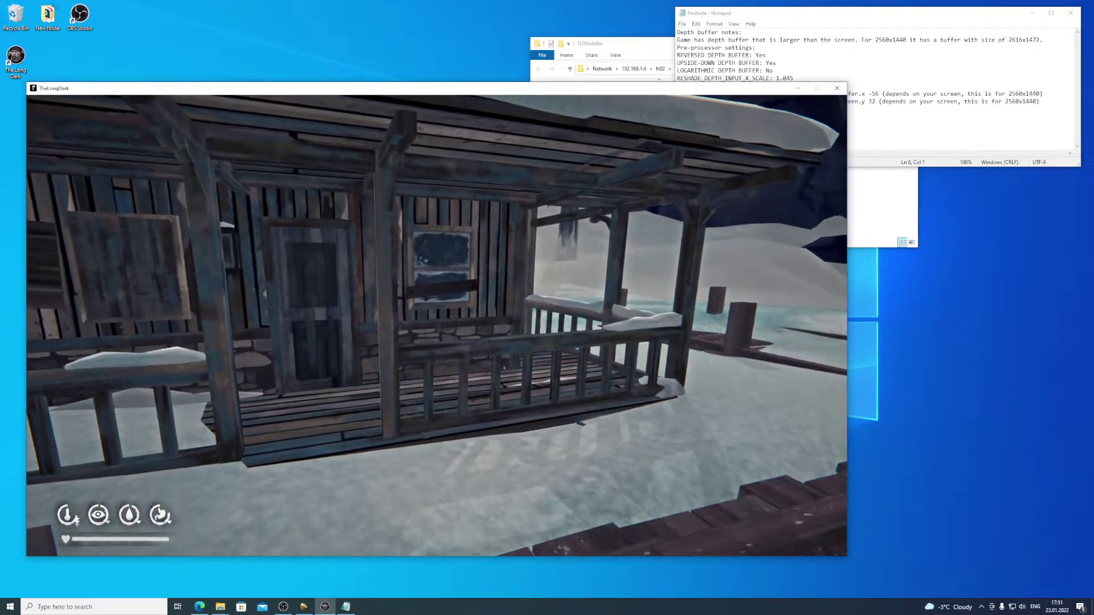
key(Scroll_Lock)
key(Scroll_Lock)
key(Scroll_Lock)
key(Scroll_Lock)
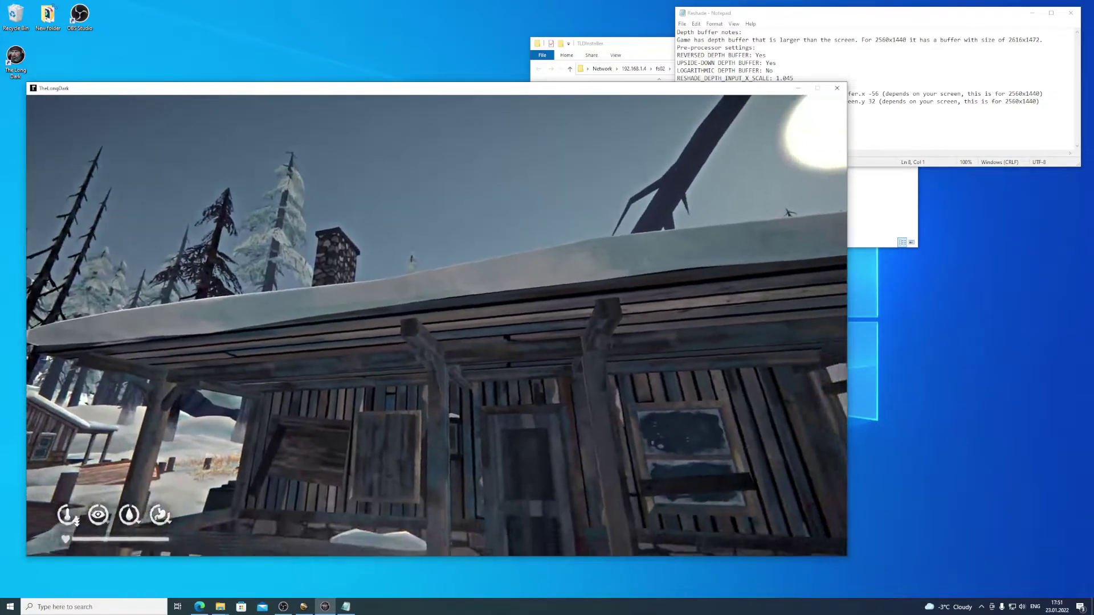